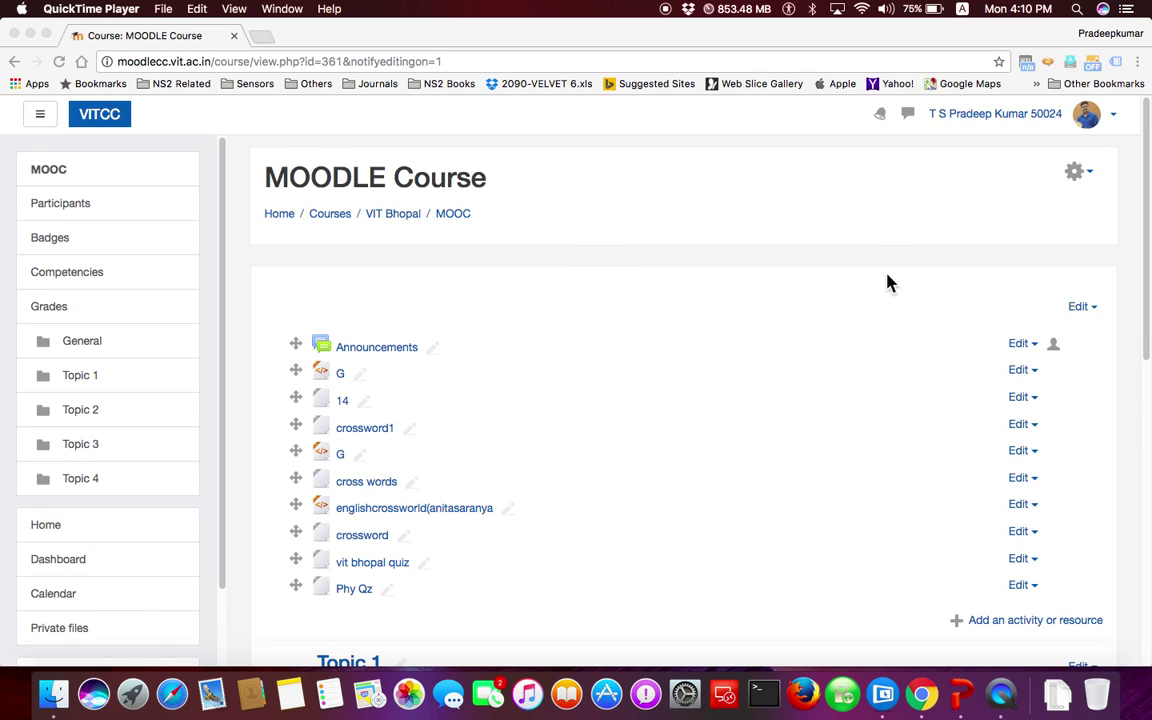
- Bring Chrome with the MOODLE Course page forward and zoom it to 200%
key("super+Tab")
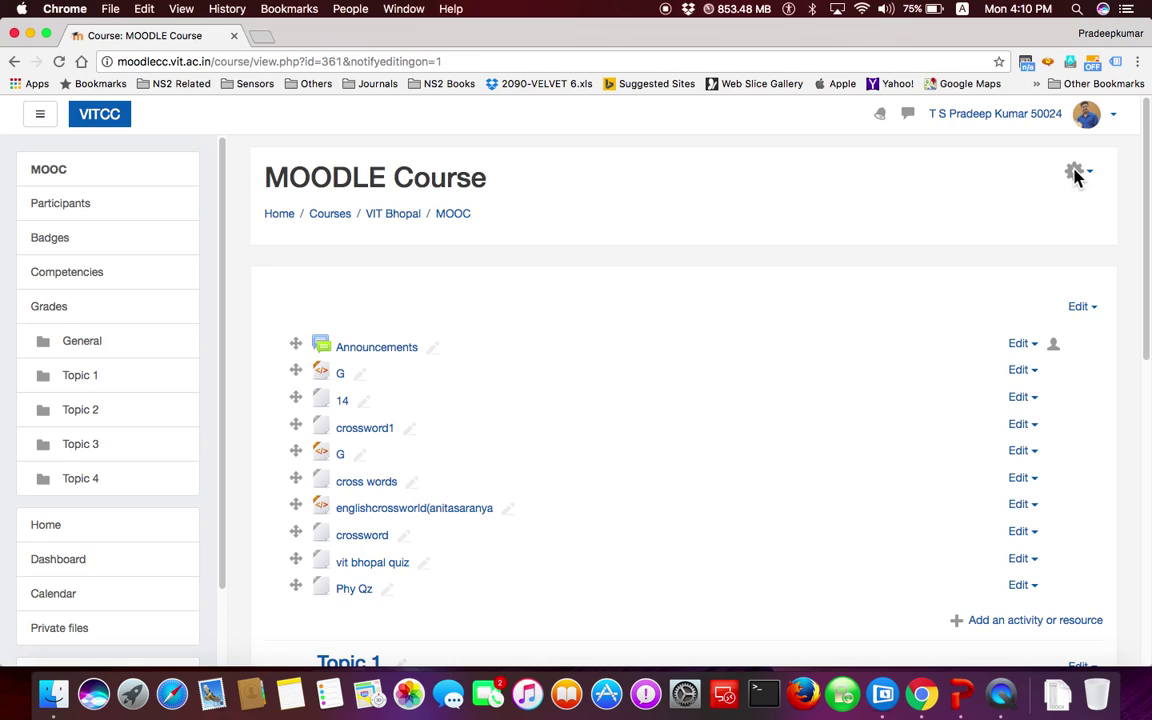
left_click(1074, 173)
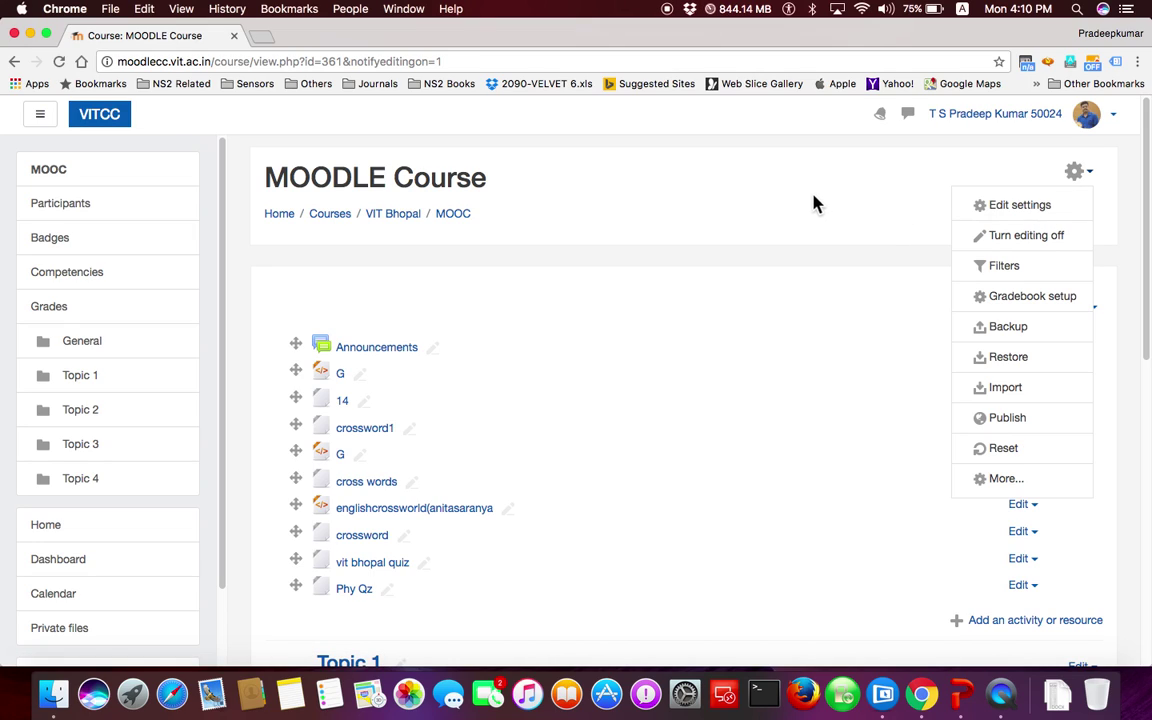
left_click(768, 222)
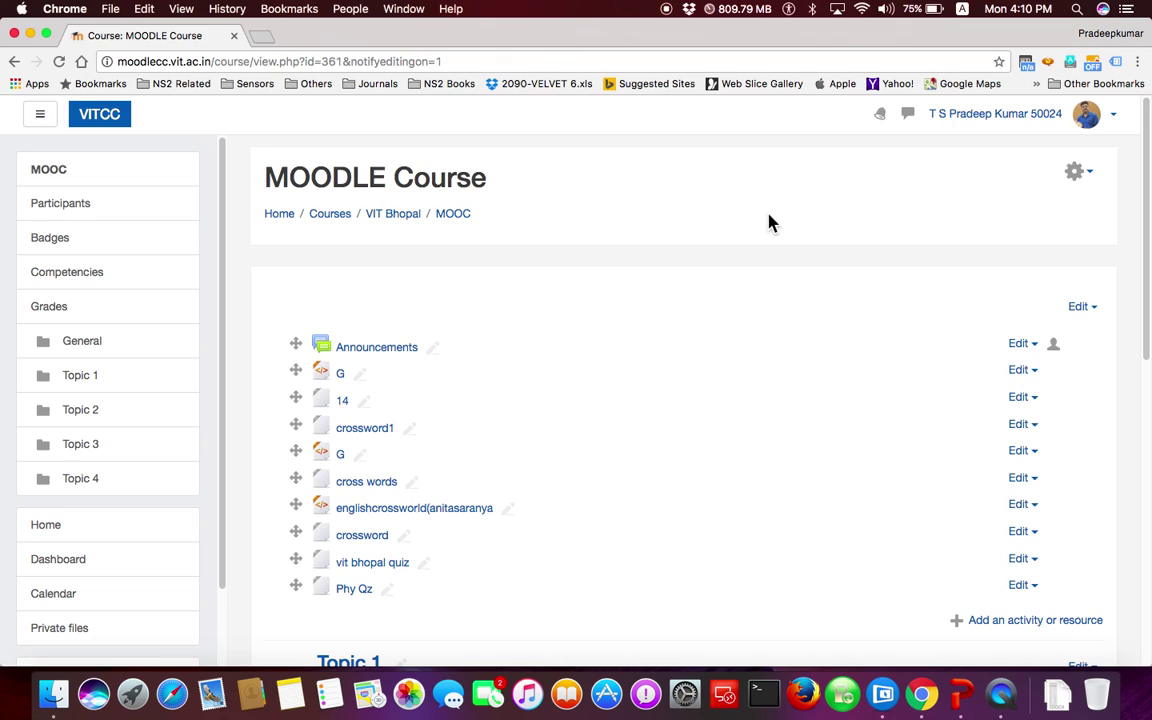
key("super+equal")
key("super+equal")
key("super+equal")
key("super+equal")
key("super+equal")
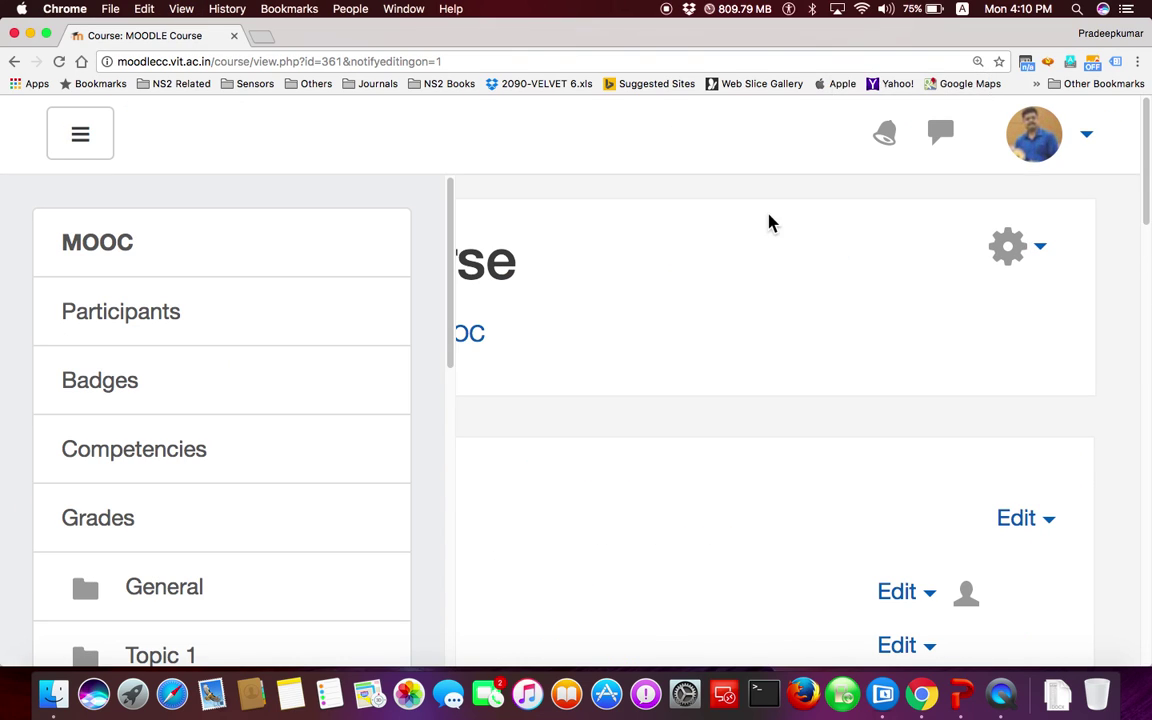
- Reduce the zoom to 175% and open 'Add an activity or resource' under the first section
key("super+minus")
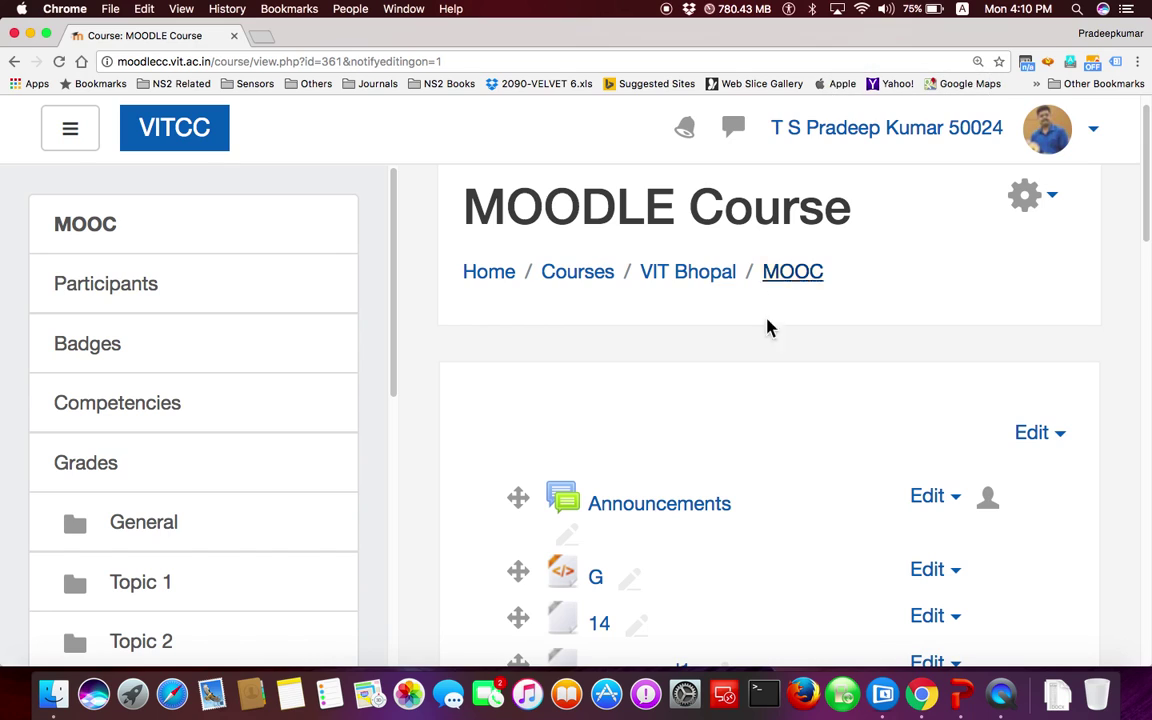
scroll(770, 335, "down", 6)
scroll(776, 352, "down", 4)
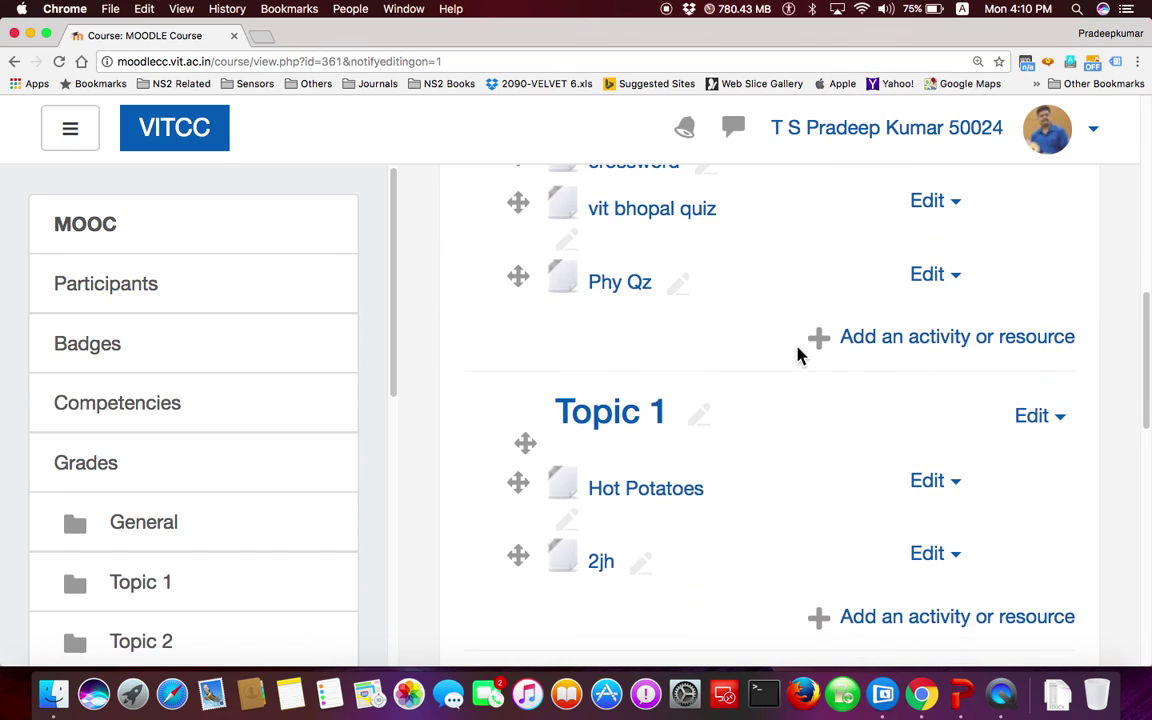
left_click(921, 341)
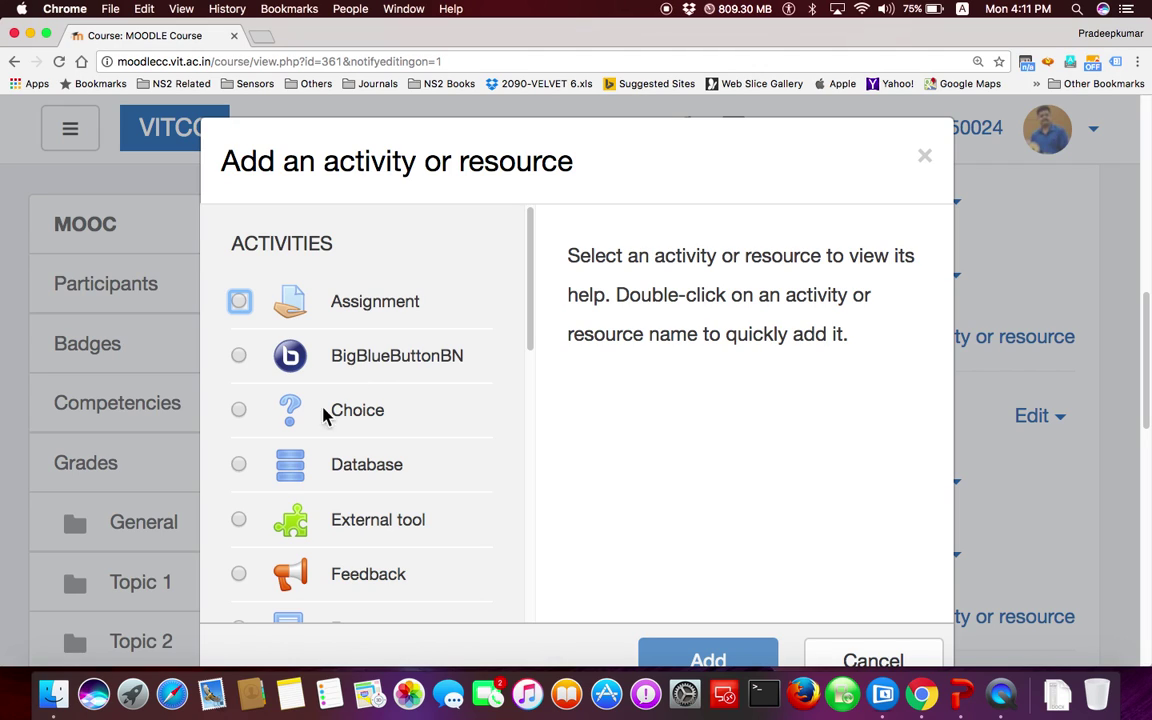
- Choose BigBlueButtonBN and add it, then swipe back to the MOODLE Course page
left_click(398, 371)
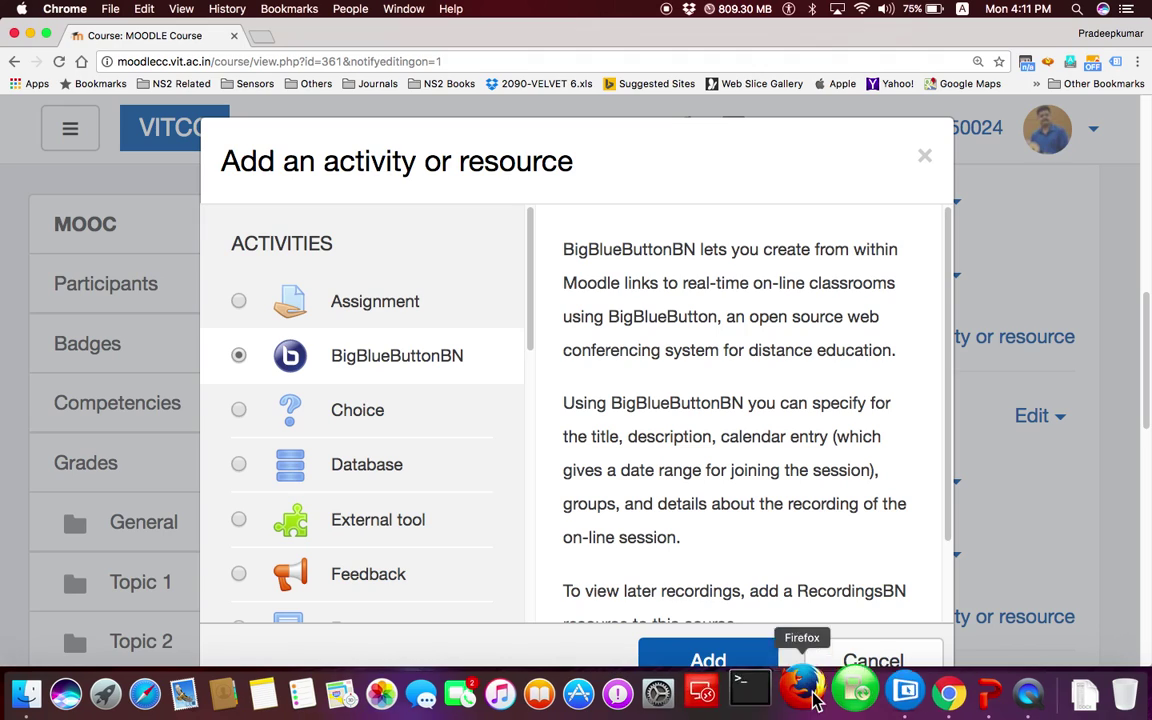
left_click(703, 656)
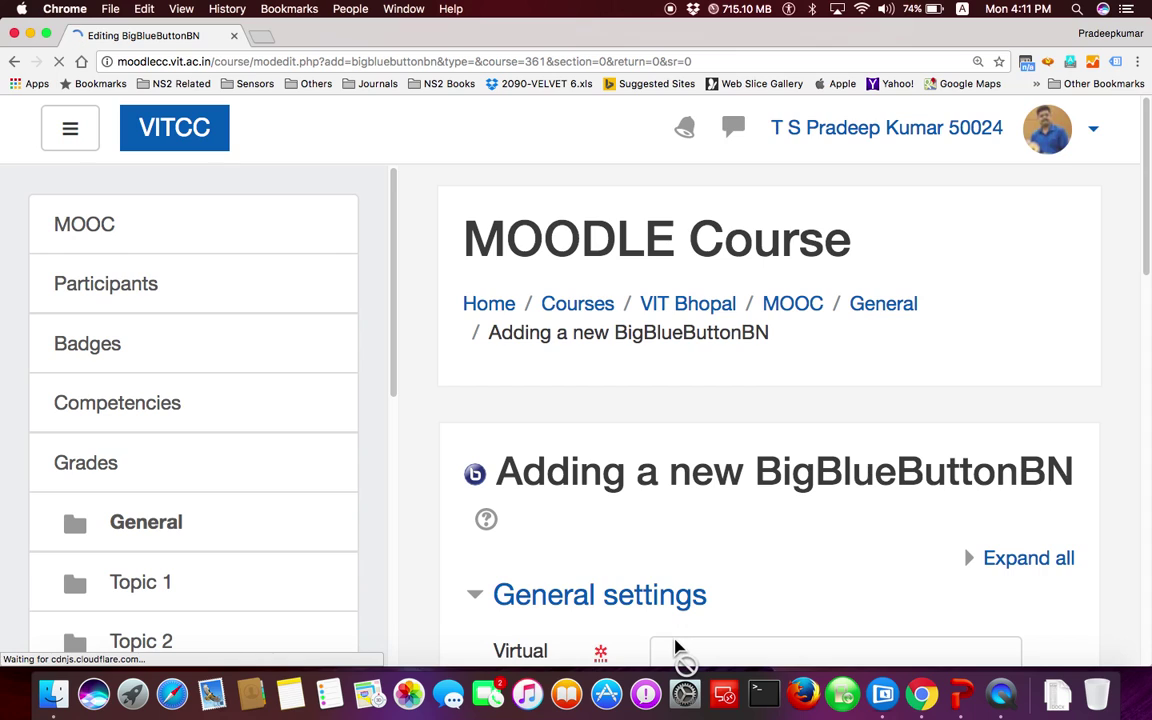
scroll(676, 648, "left", 3)
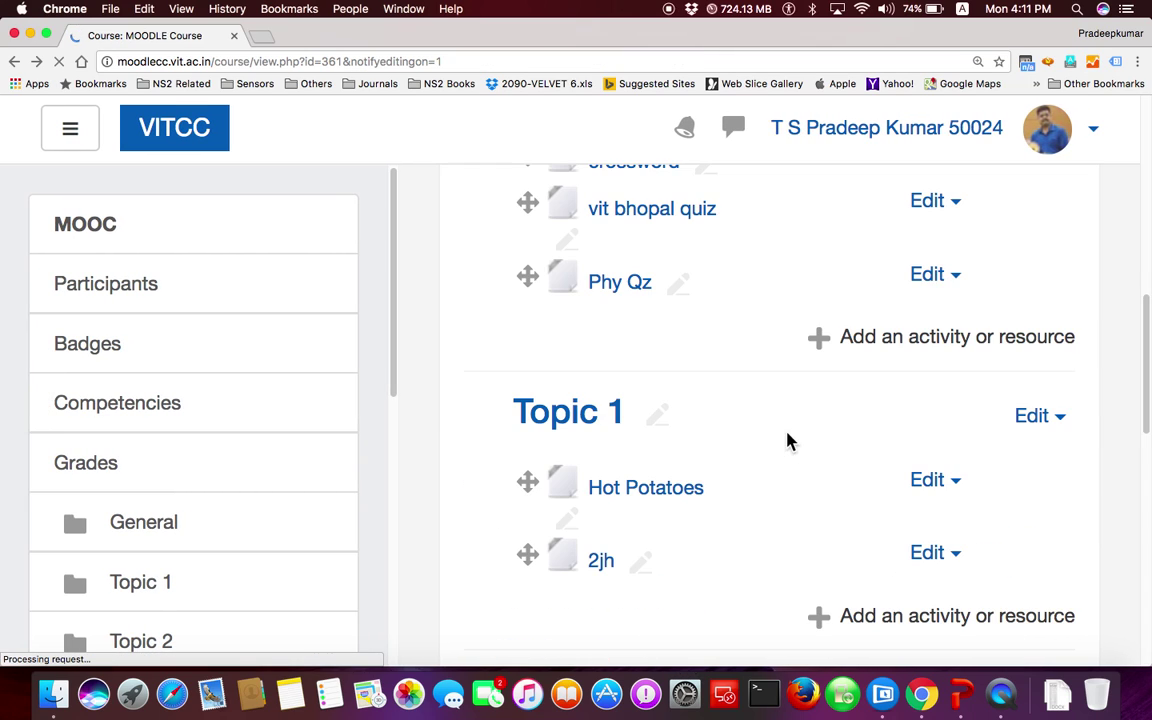
- Scroll the course page to the end of the top section, just above Topic 1
scroll(601, 337, "down", 2)
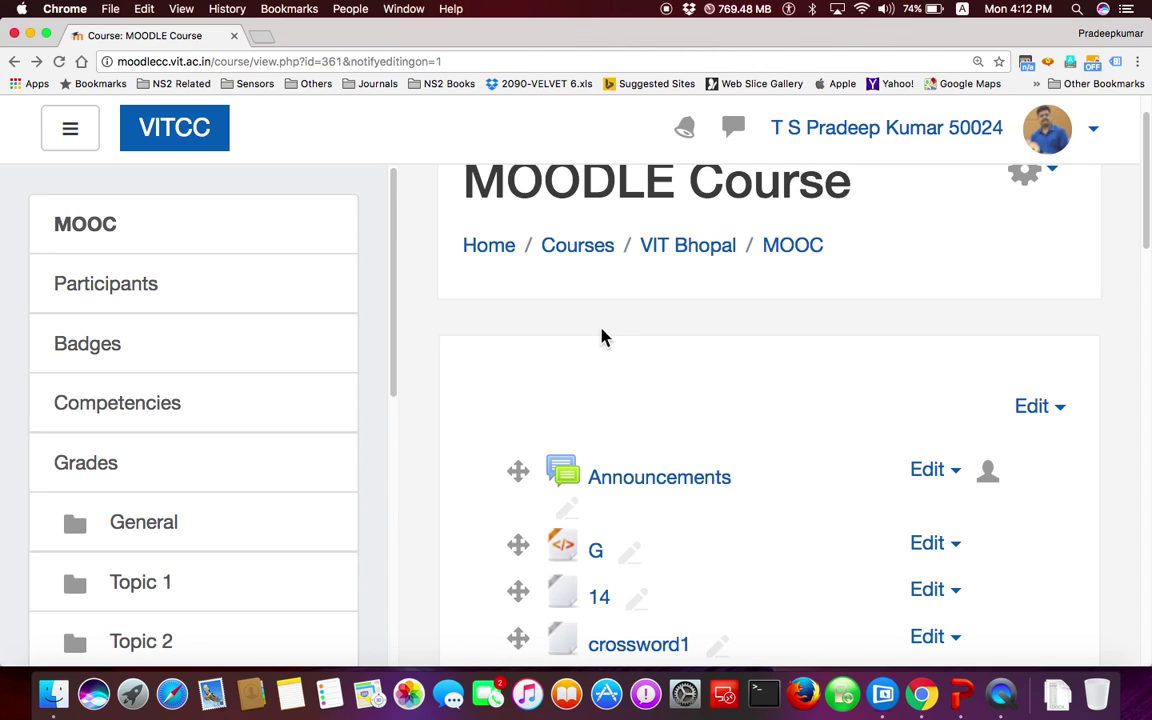
scroll(1005, 423, "down", 10)
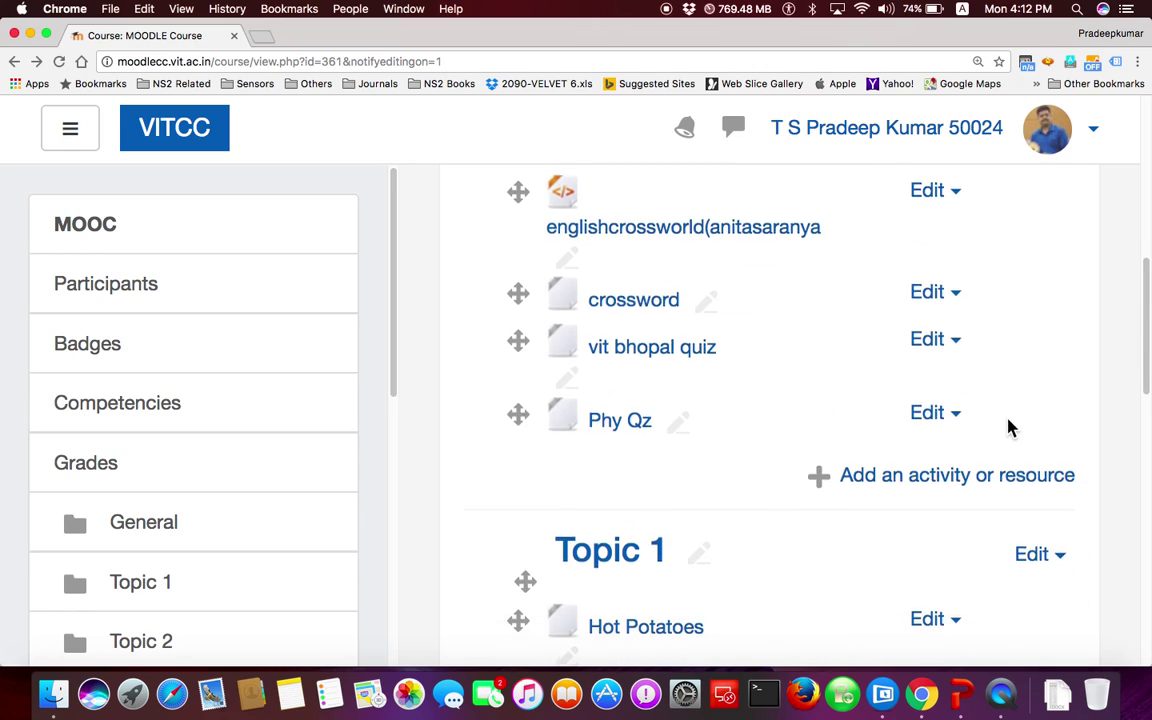
scroll(1008, 428, "down", 1)
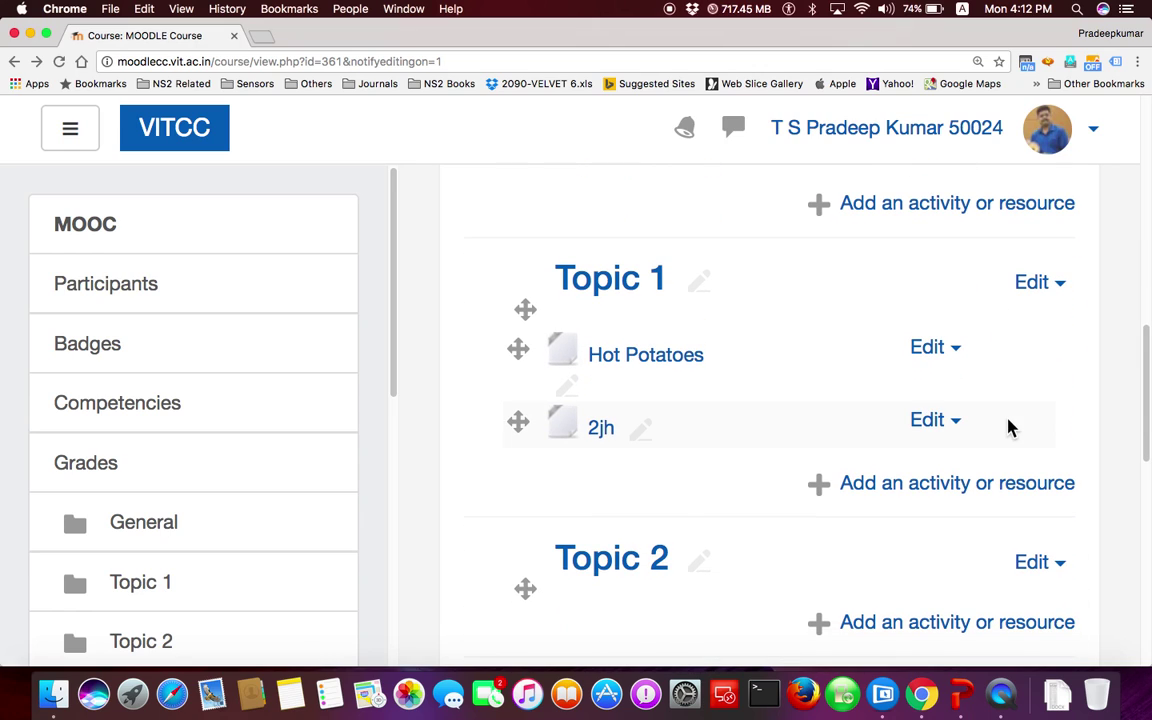
scroll(1008, 428, "up", 1)
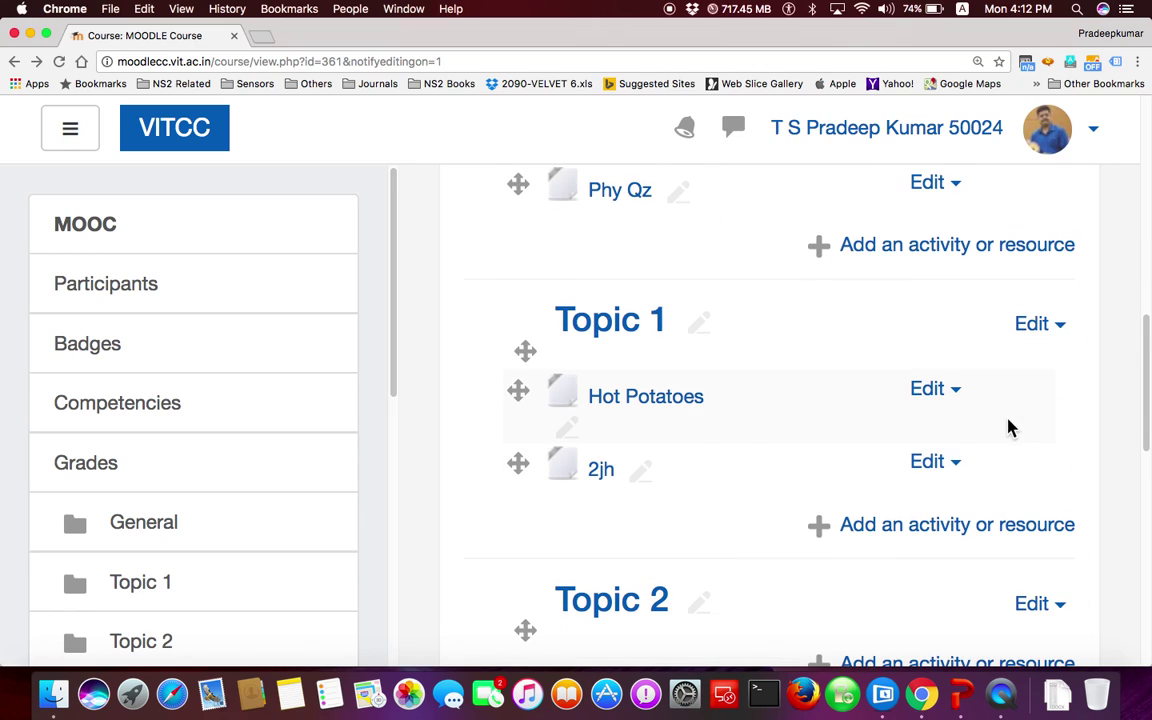
- Select BigBlueButtonBN in the activity chooser and add it to the General section
left_click(944, 251)
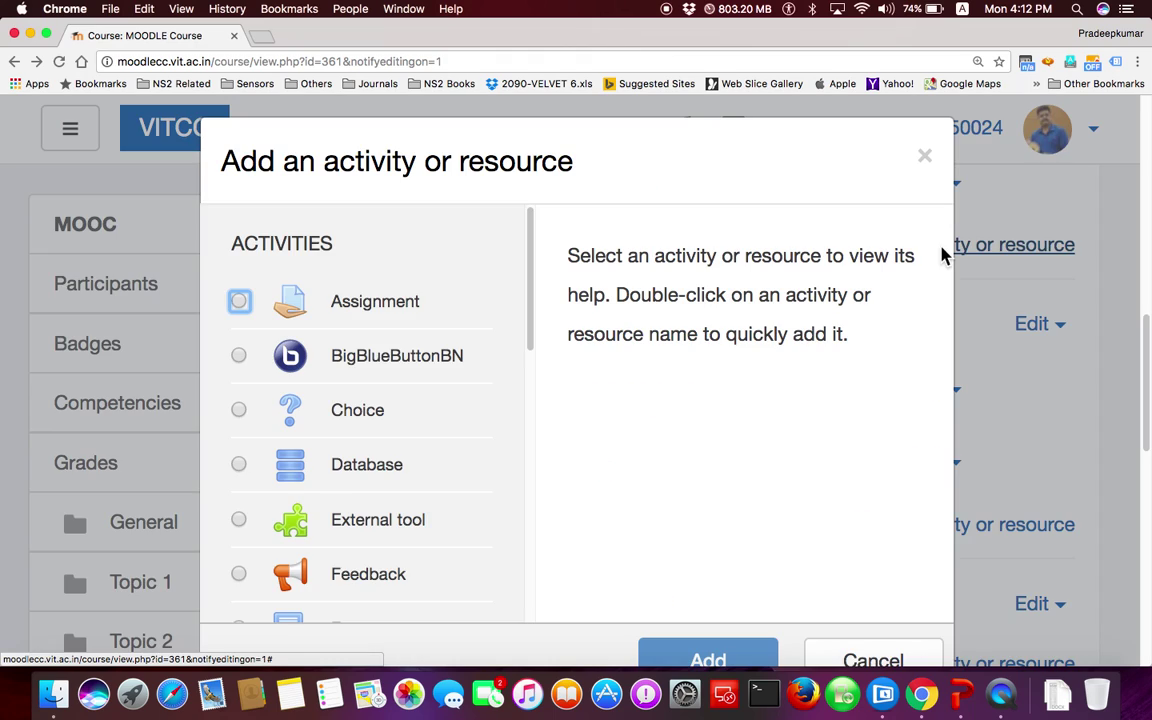
left_click(365, 366)
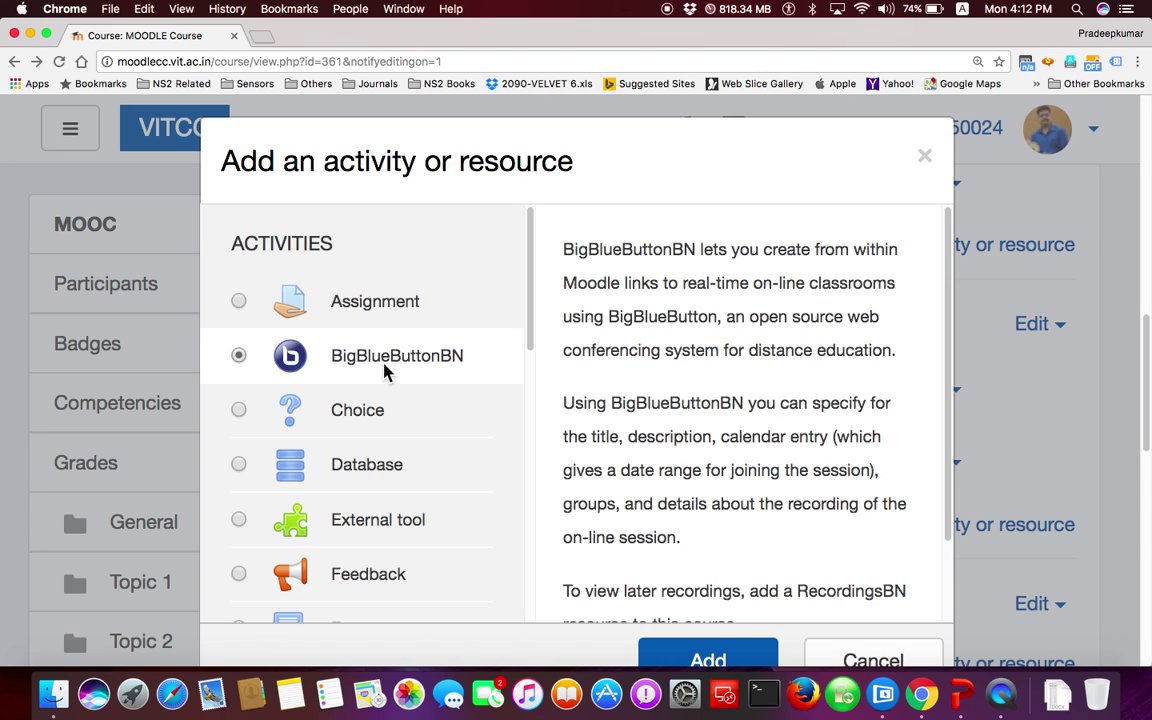
scroll(415, 388, "down", 6)
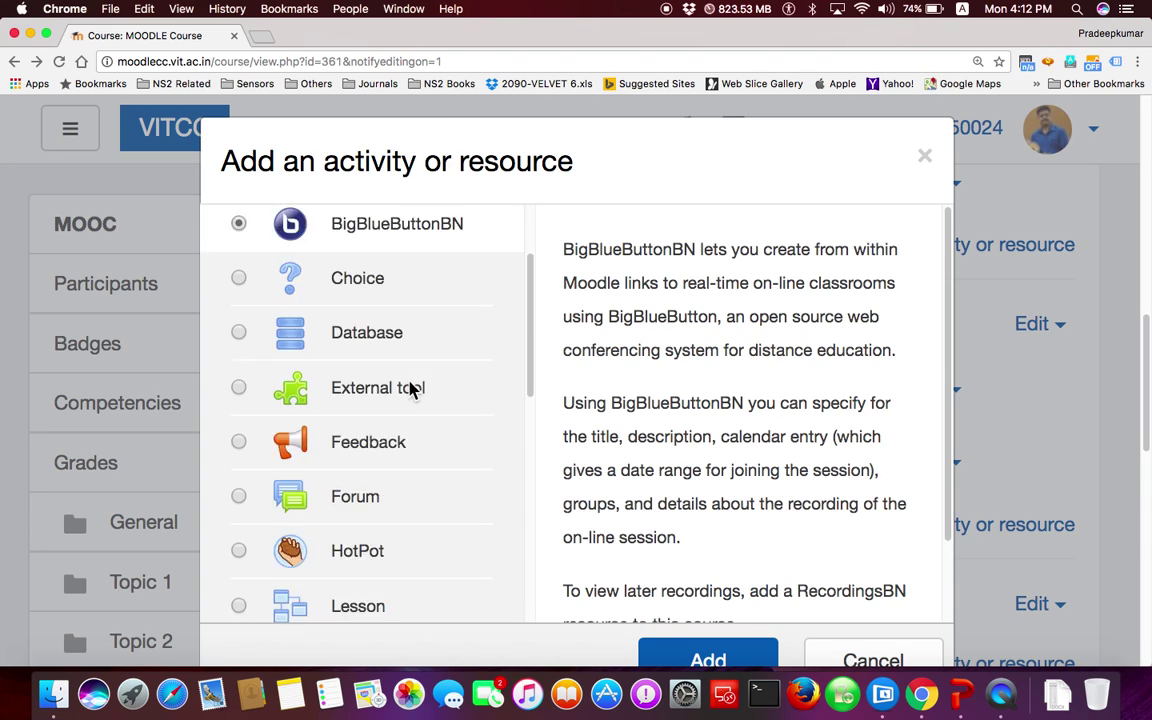
scroll(409, 388, "down", 5)
scroll(409, 388, "up", 5)
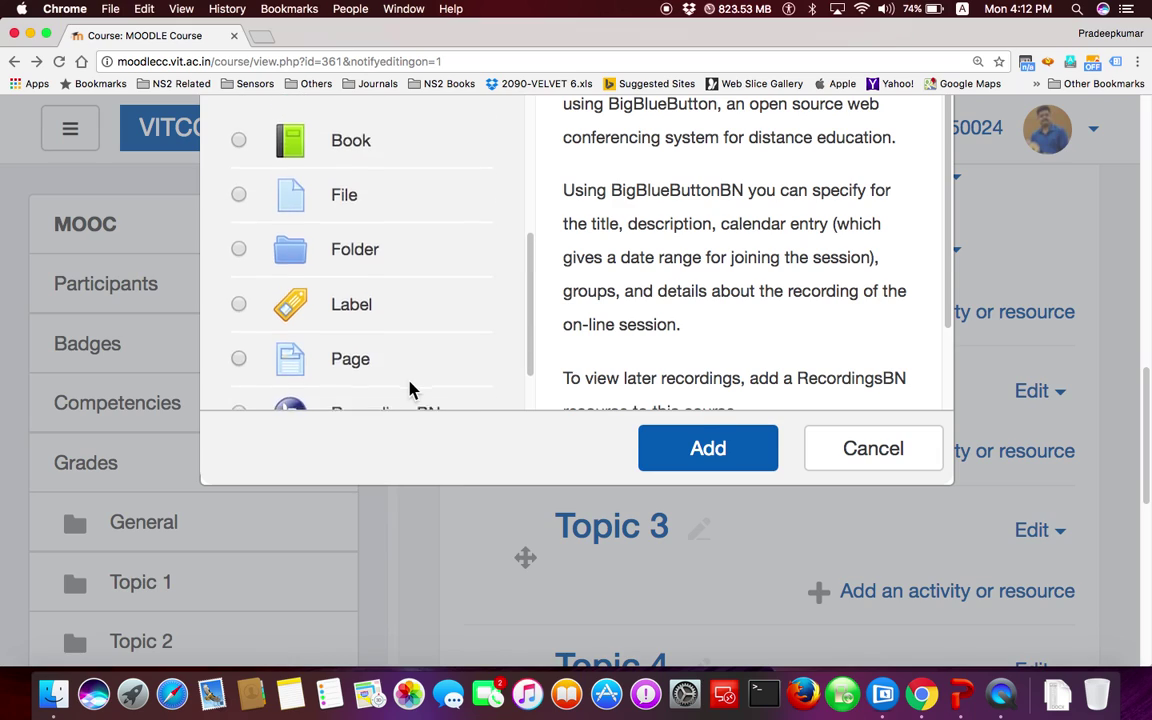
scroll(409, 388, "down", 2)
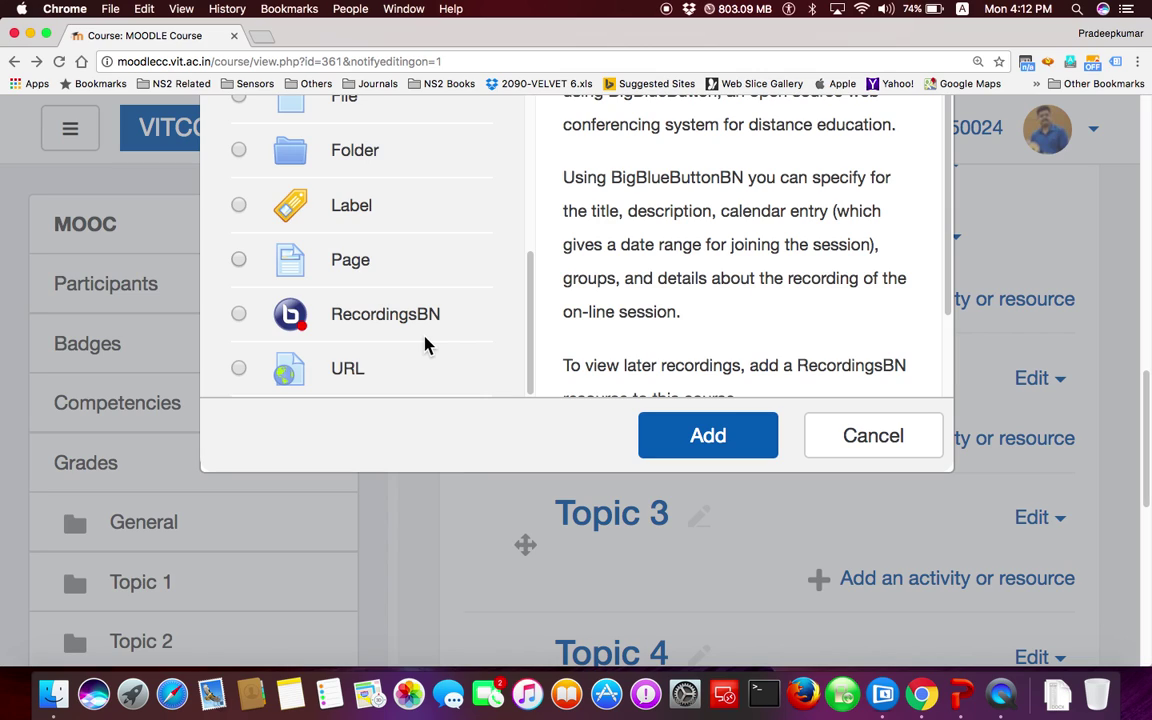
scroll(425, 343, "up", 10)
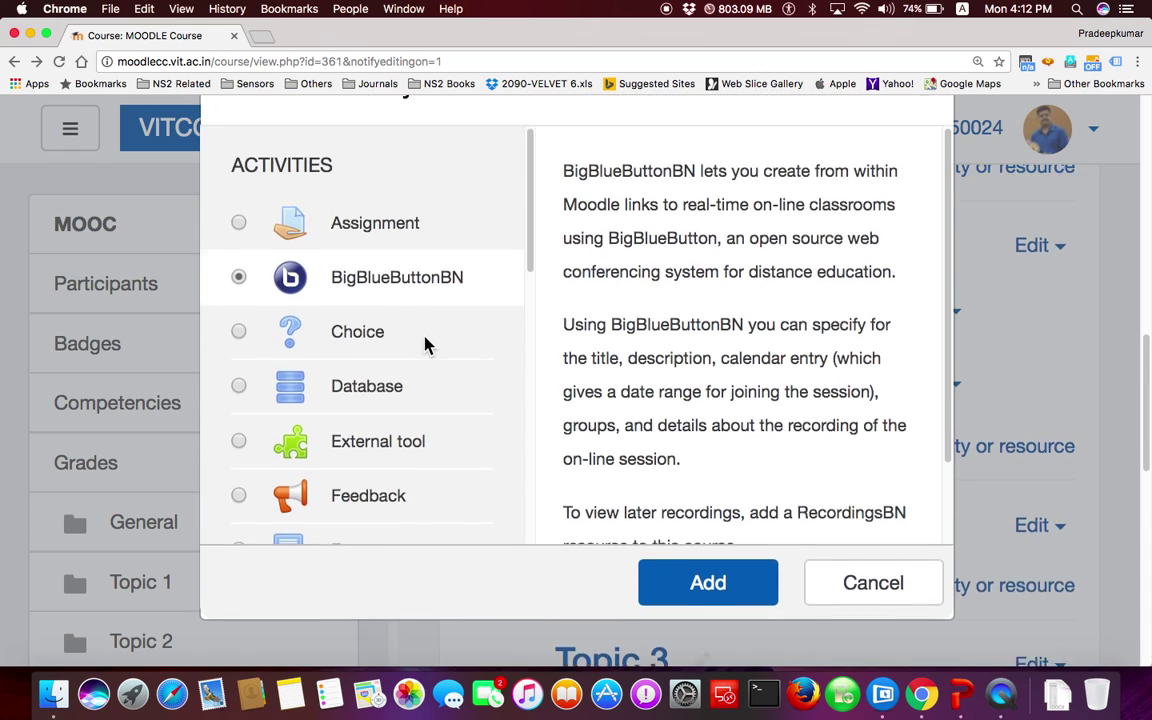
scroll(430, 380, "down", 2)
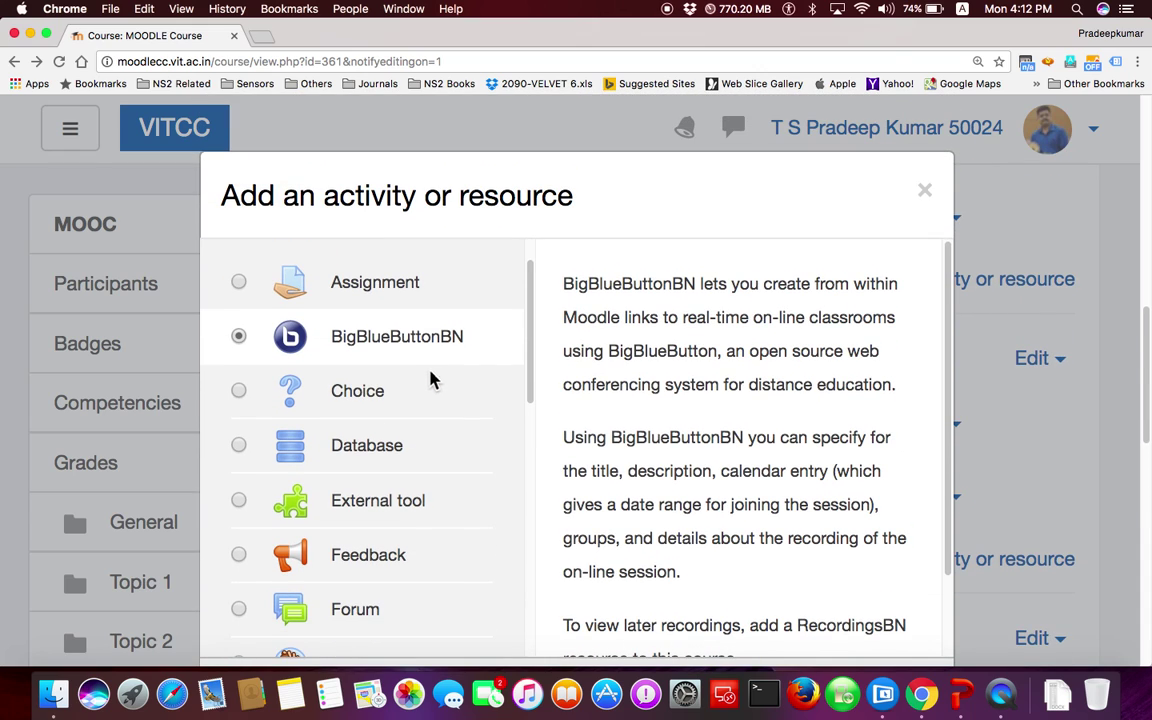
scroll(692, 378, "down", 3)
scroll(692, 378, "down", 3)
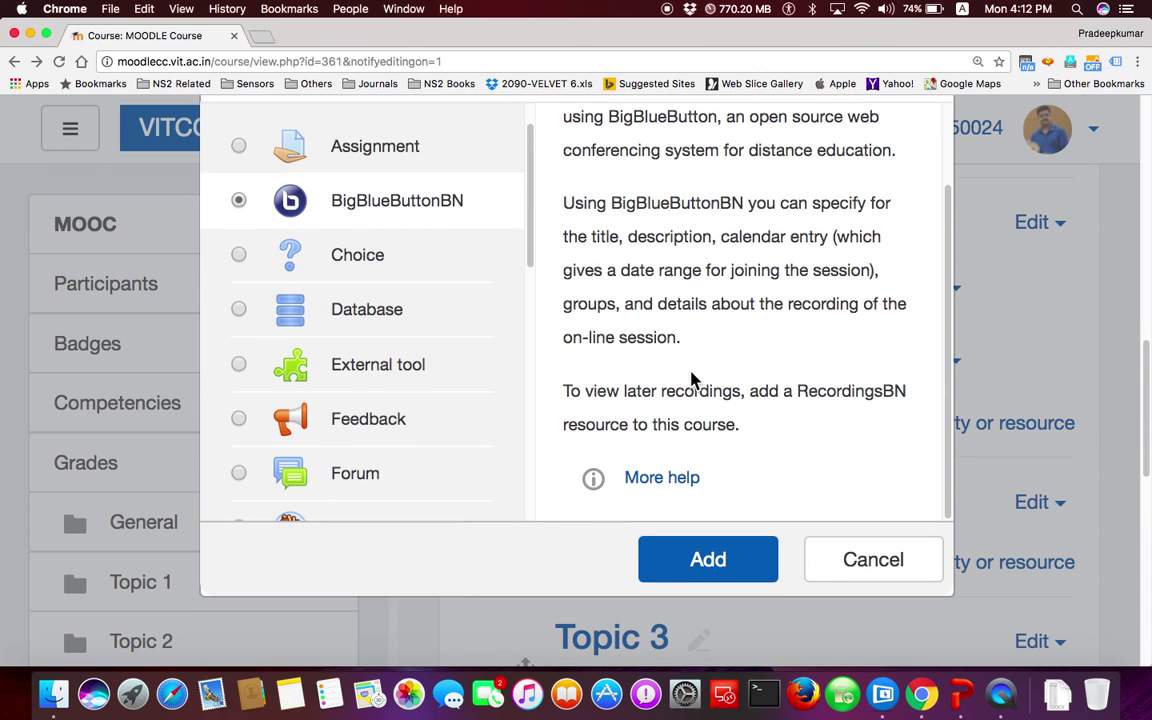
left_click(699, 562)
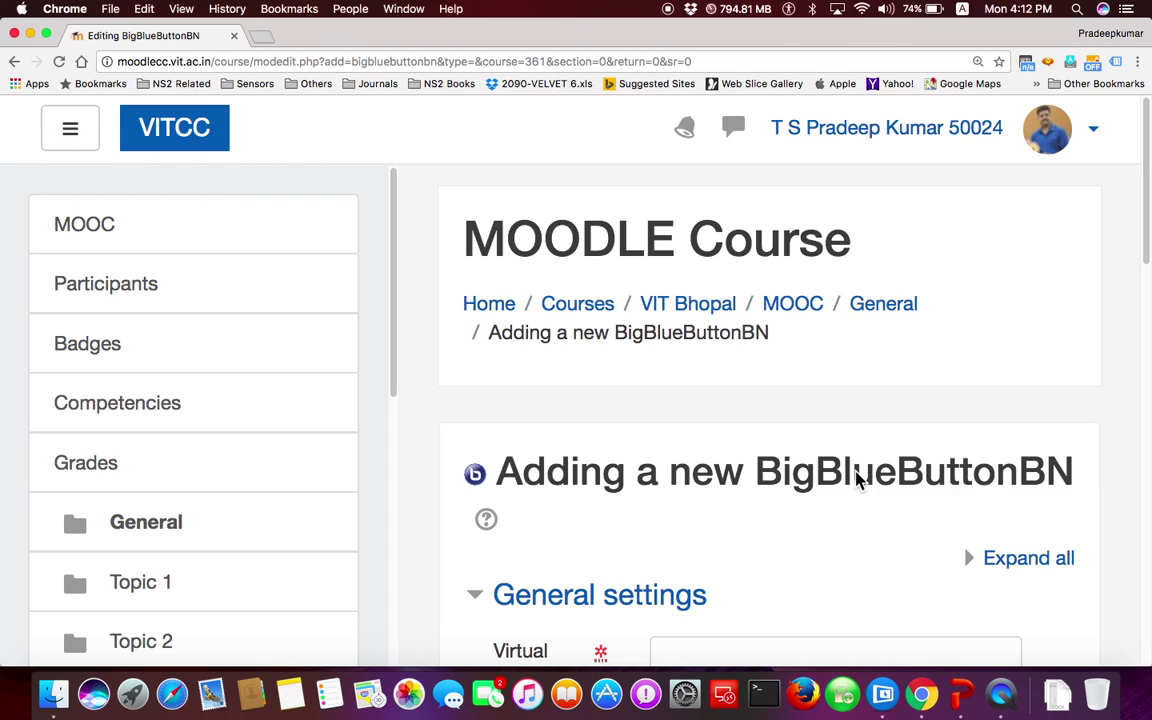
- Enter 'FIP 2017' plus the instructor's name in brackets as the virtual classroom name
scroll(845, 478, "down", 4)
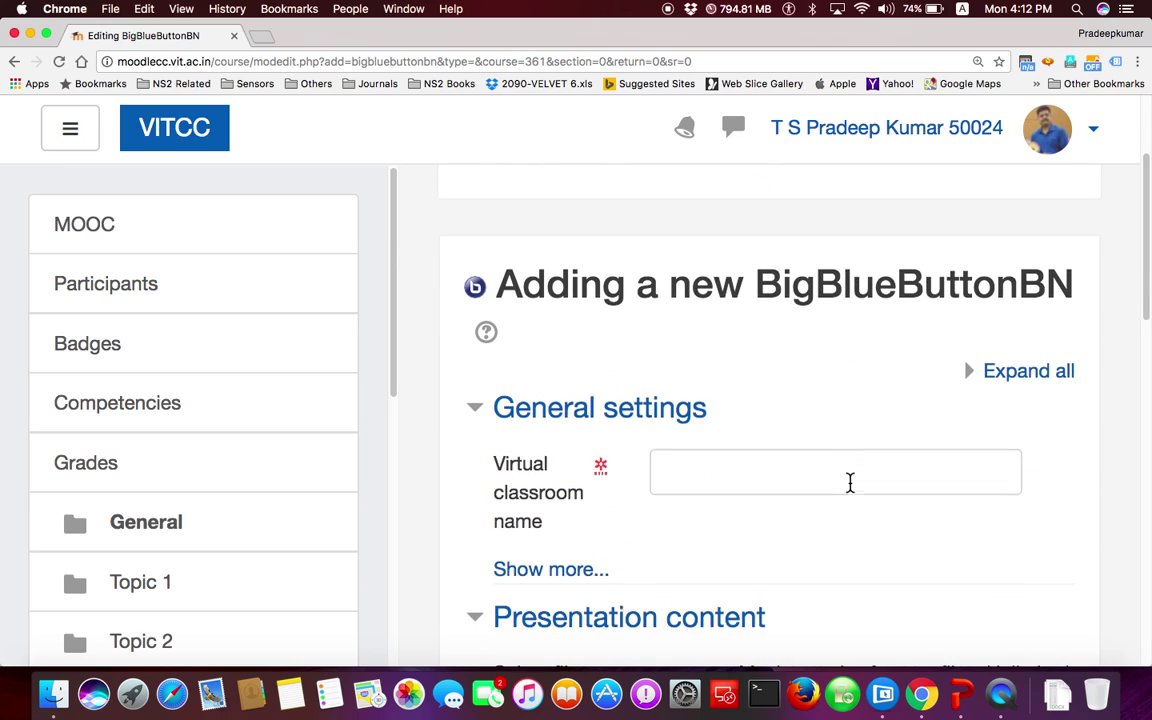
left_click(789, 463)
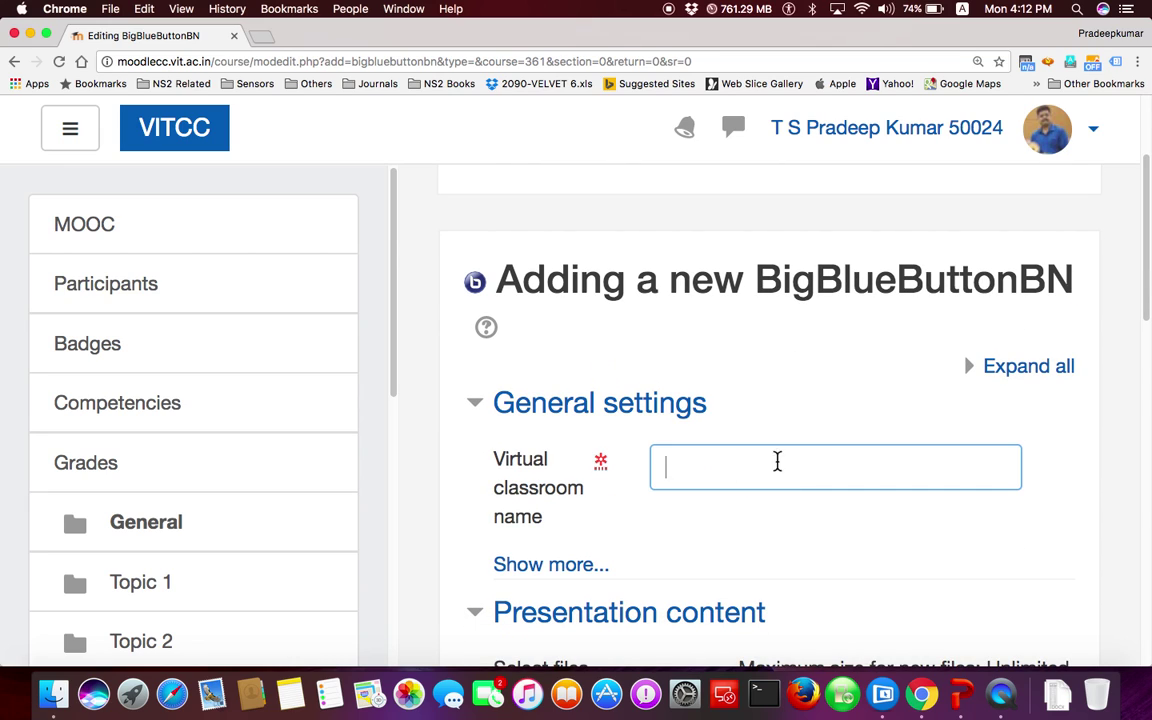
scroll(792, 460, "down", 4)
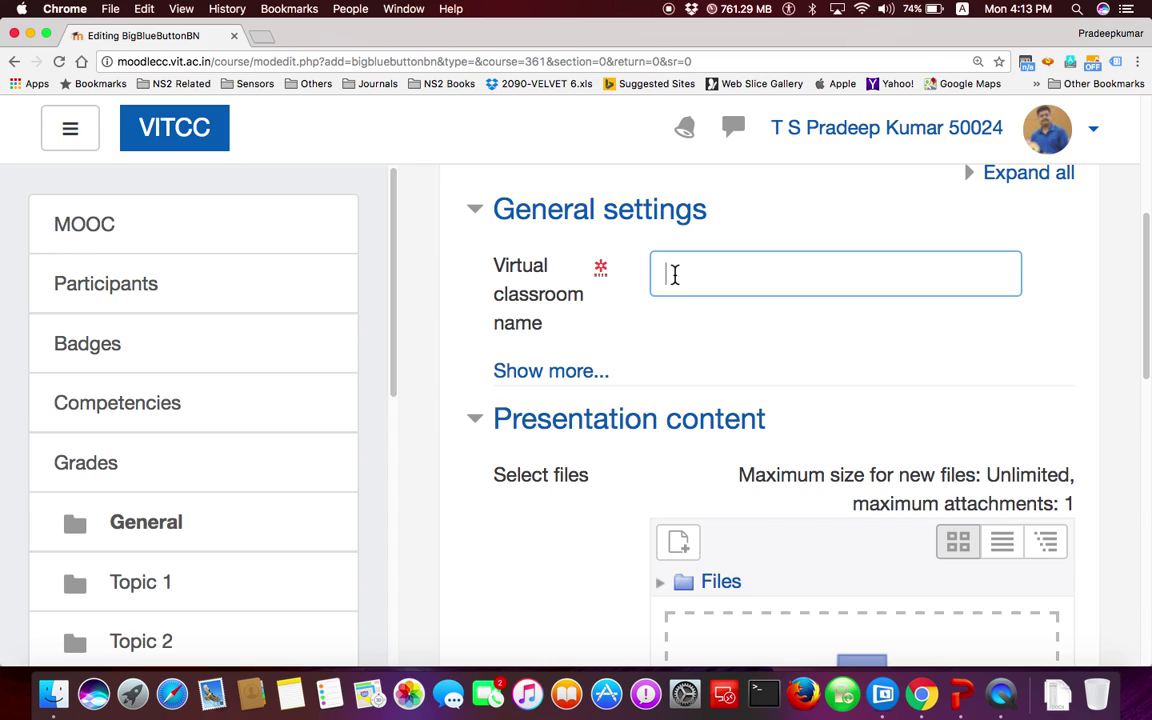
type("FIP 20")
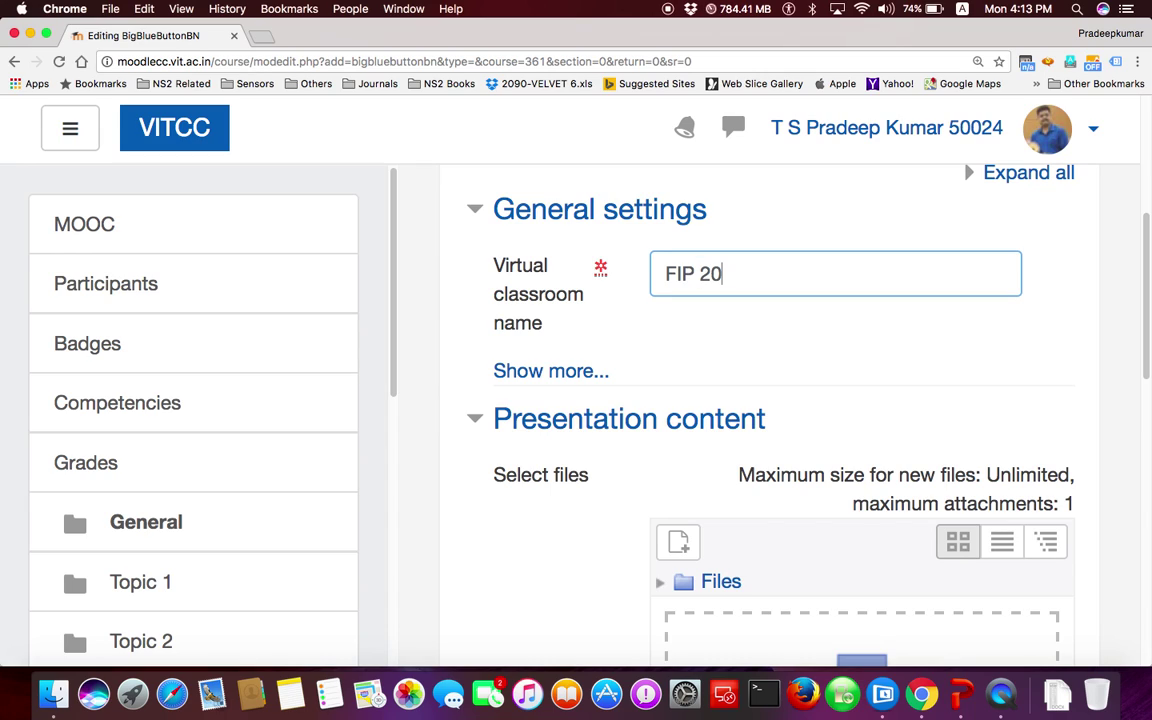
type("17")
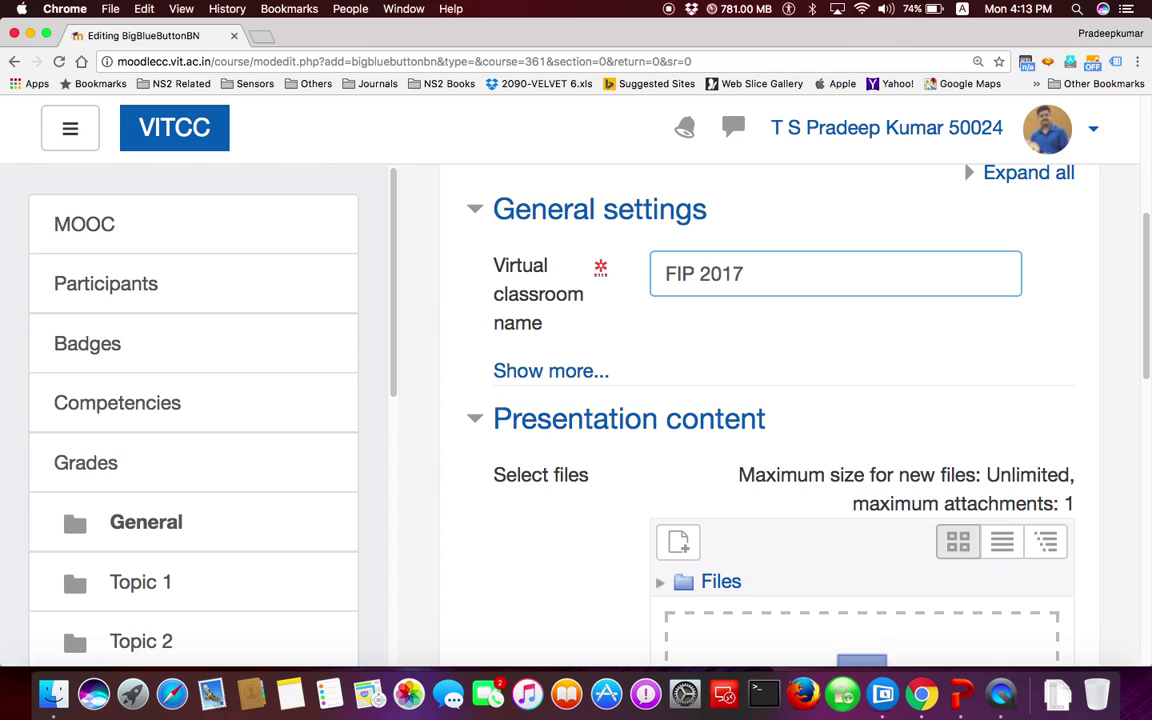
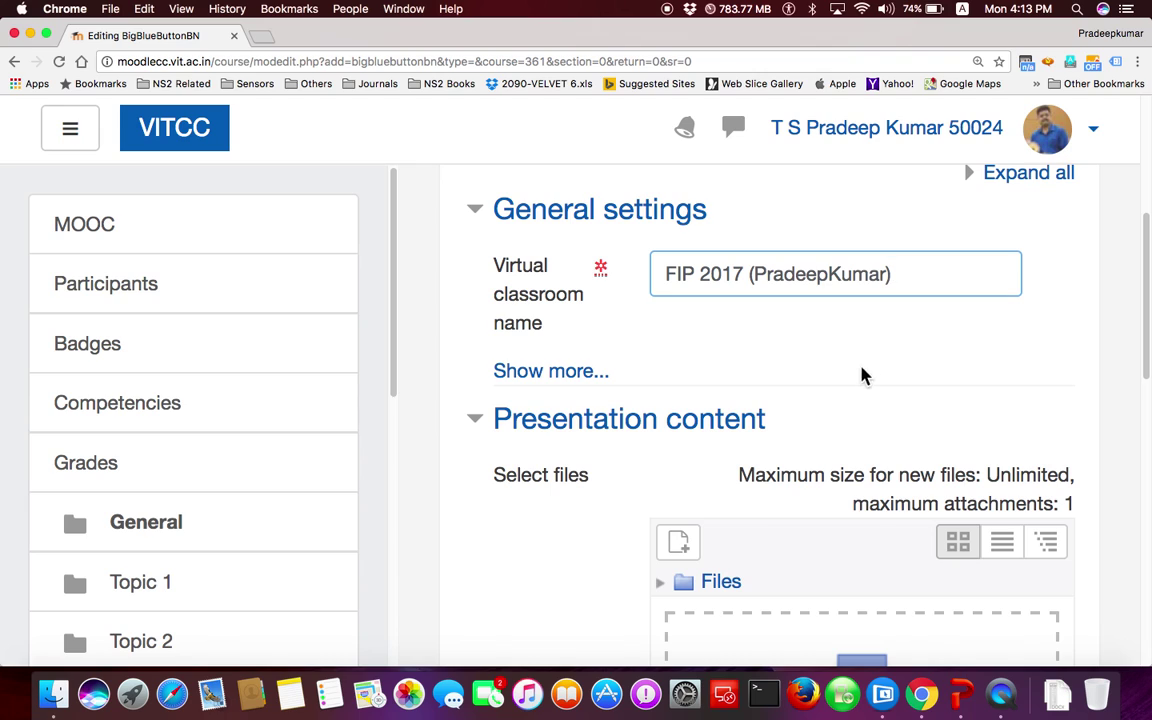
scroll(765, 374, "down", 3)
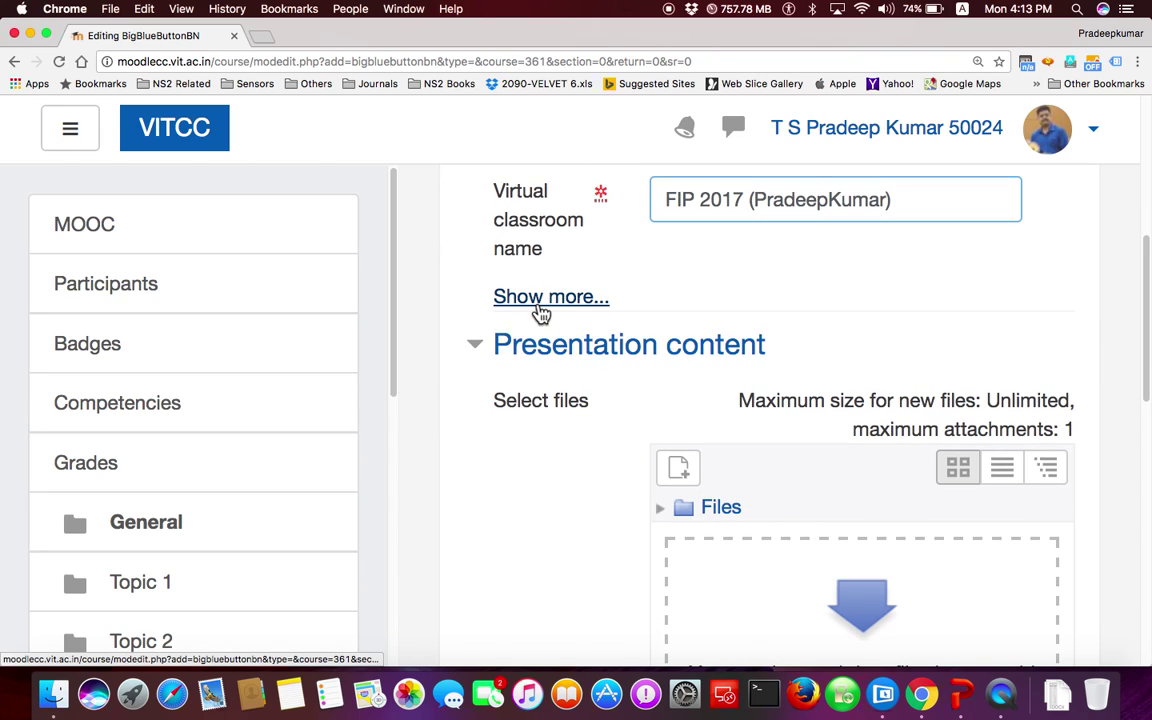
- Expand Show more and enter the description 'Discussion on FIP at VIT Chennai for VIT Bhopal FAculty Members.'
left_click(546, 295)
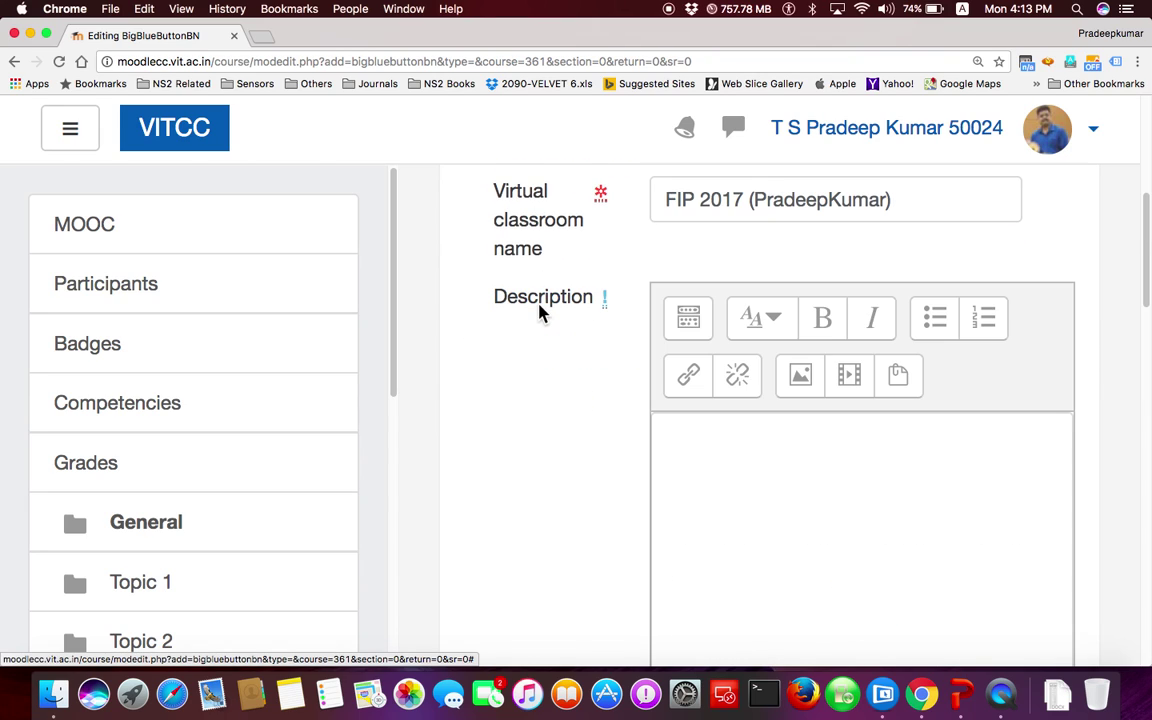
left_click(760, 487)
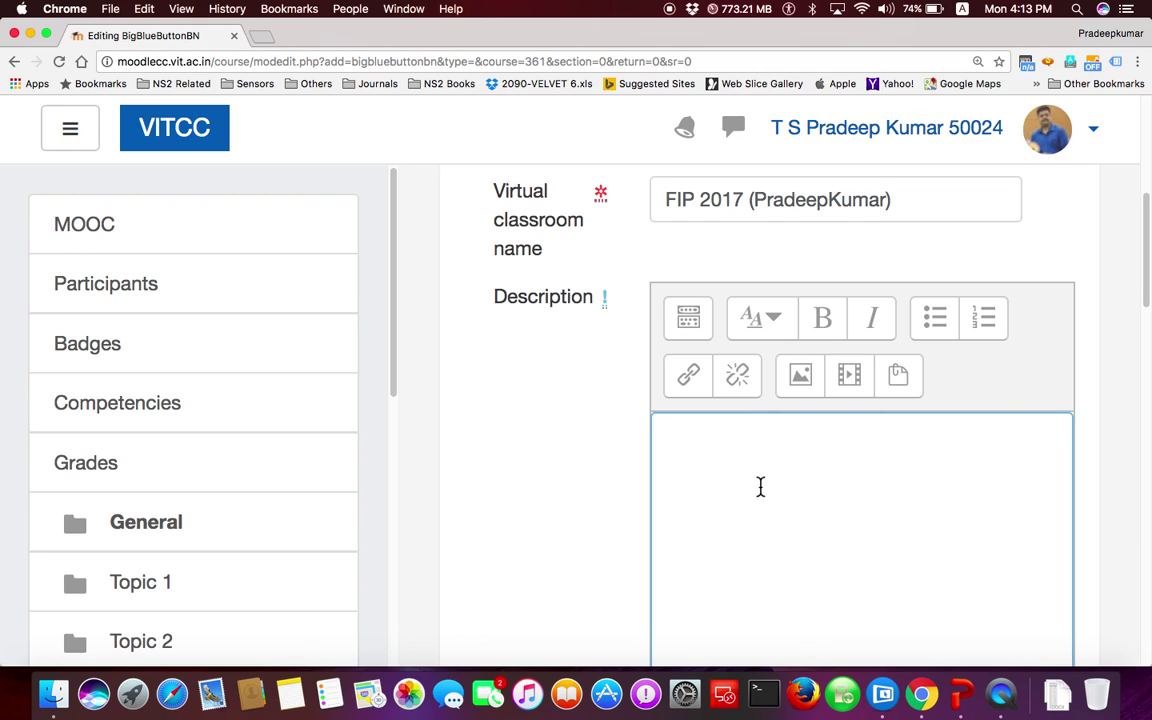
type("Discuss")
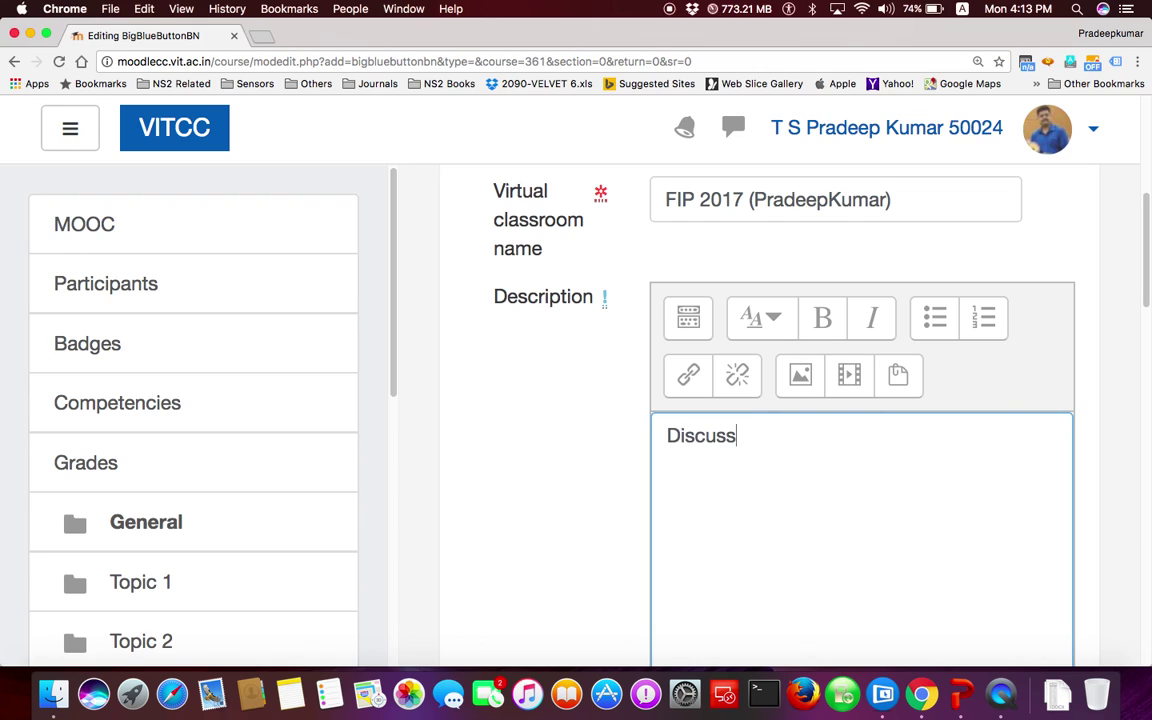
type("ion on FIP at")
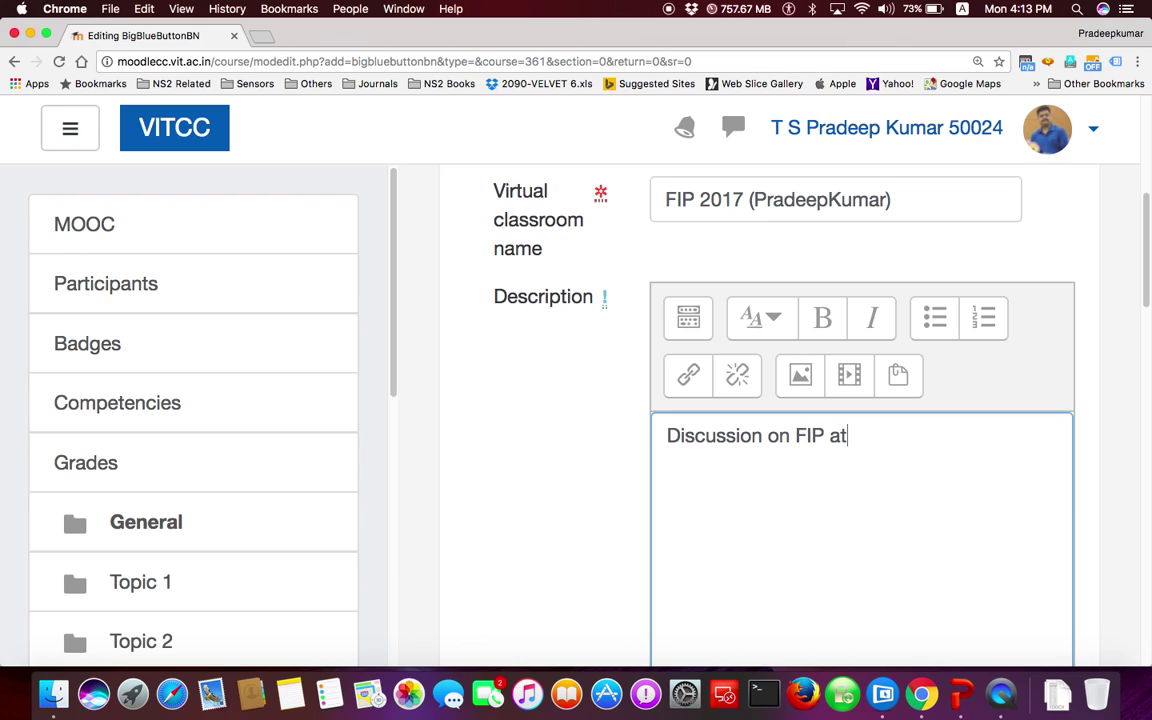
type(" VIT Ch")
type("or")
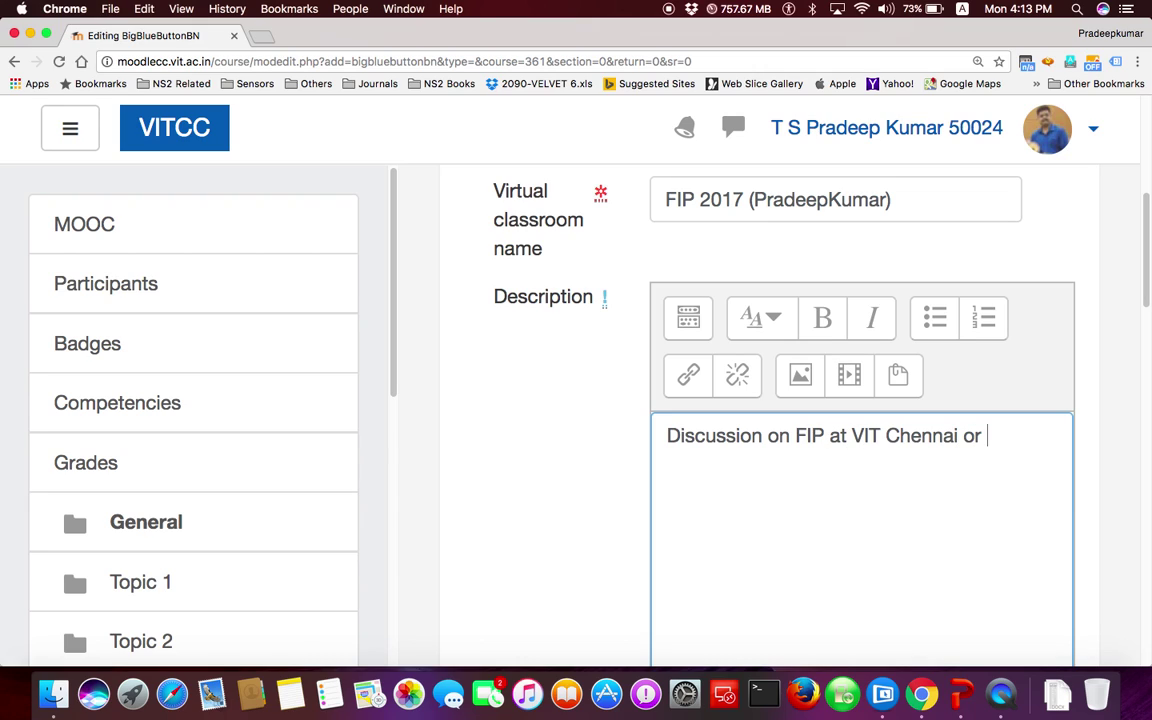
key("BackSpace")
key("BackSpace")
type("for VIT Bhopal FAculty Members.")
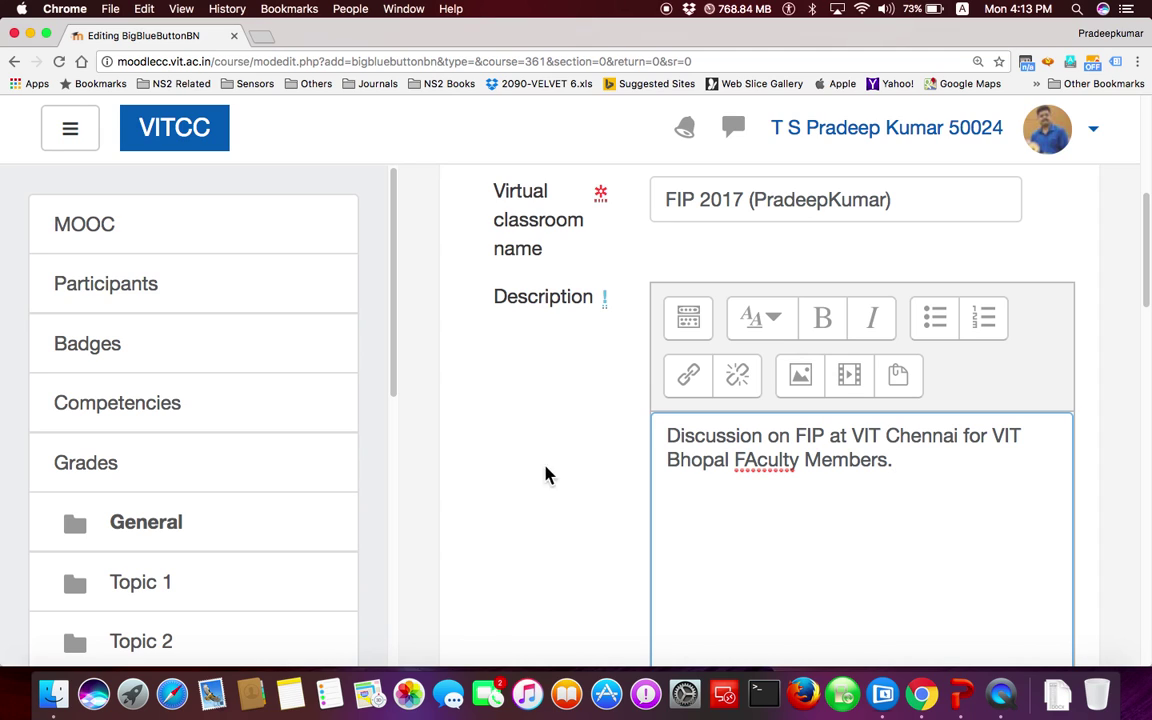
scroll(494, 458, "down", 5)
scroll(492, 456, "down", 2)
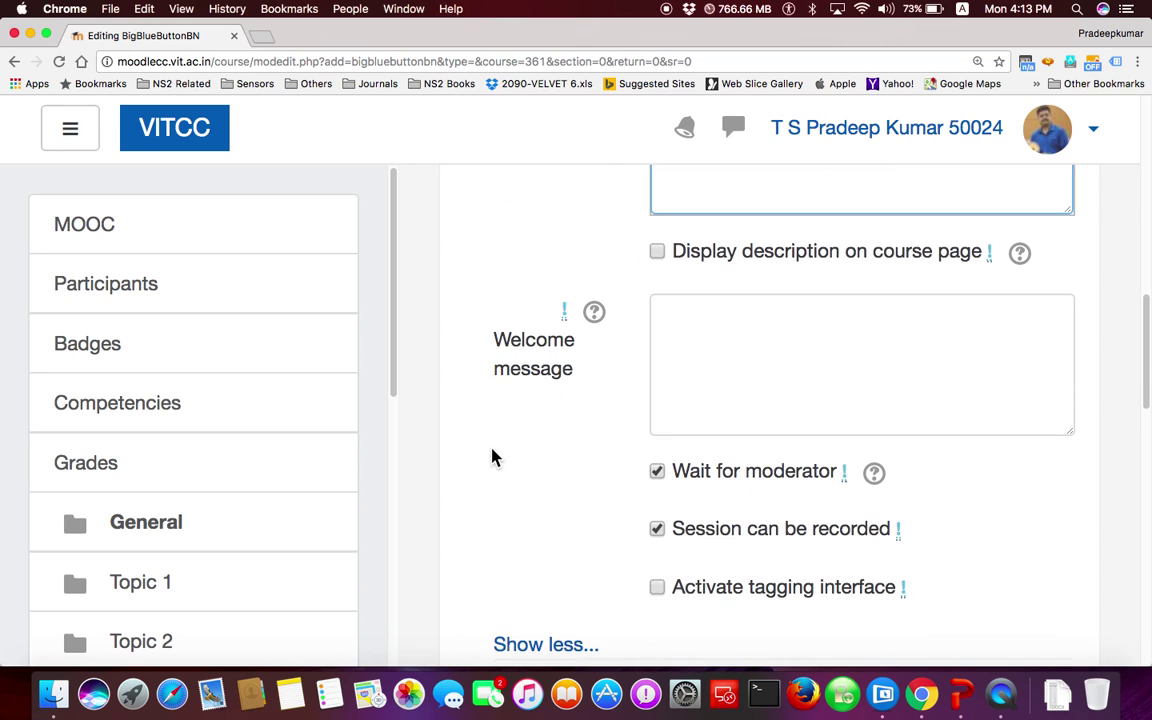
scroll(585, 493, "down", 1)
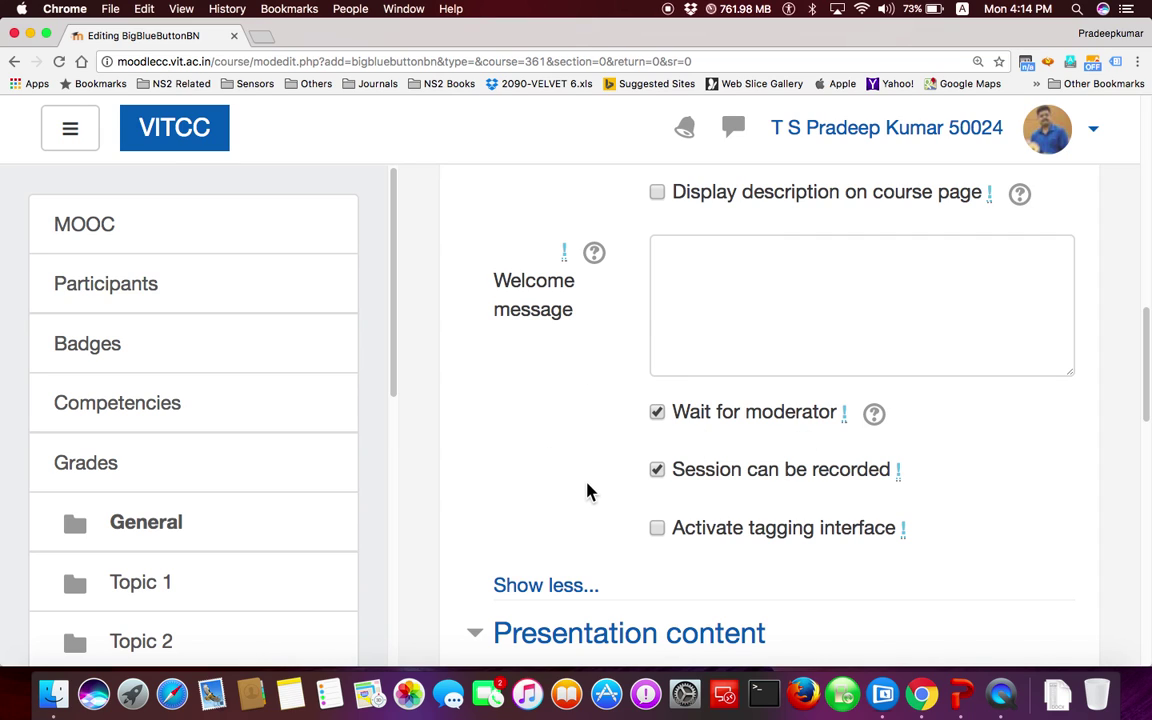
scroll(590, 490, "down", 5)
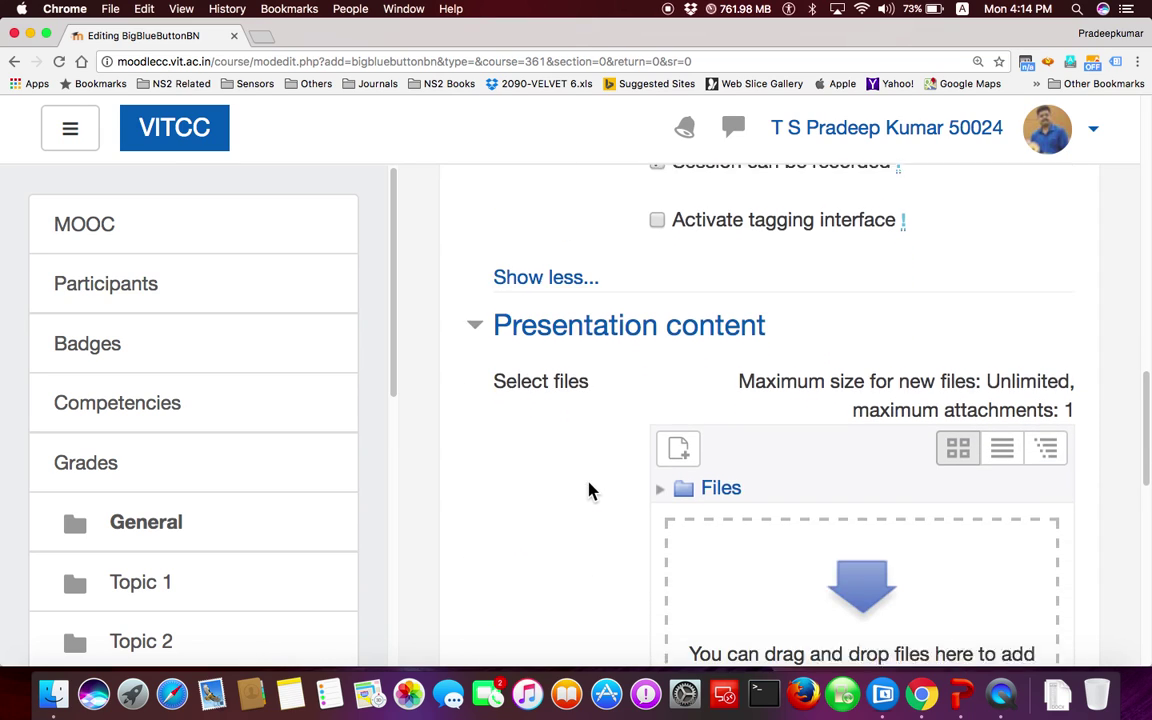
scroll(590, 490, "down", 2)
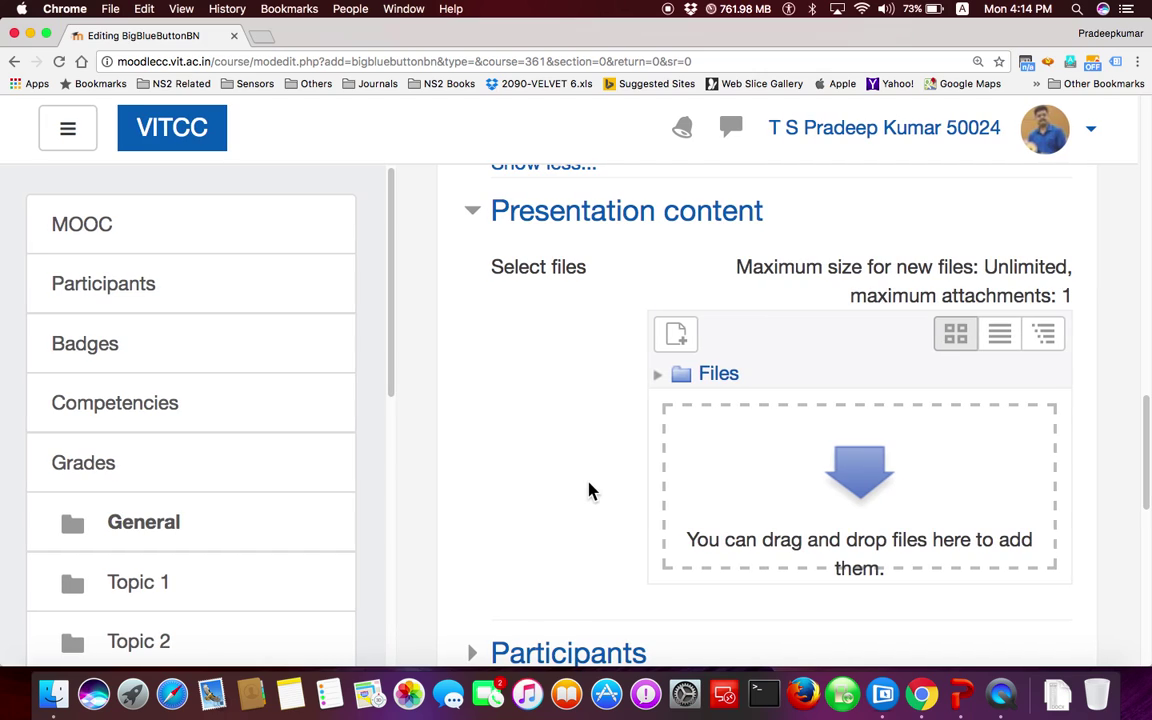
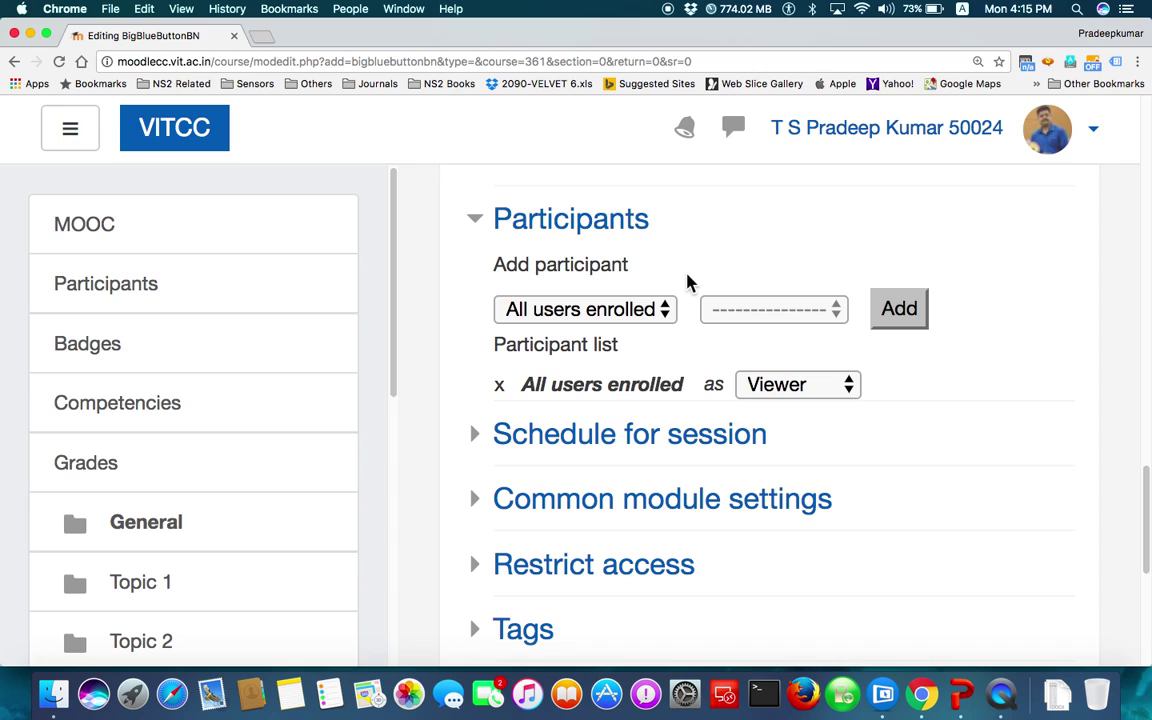
- Switch the participant type to User and add a first enrolled user as Viewer
left_click(555, 305)
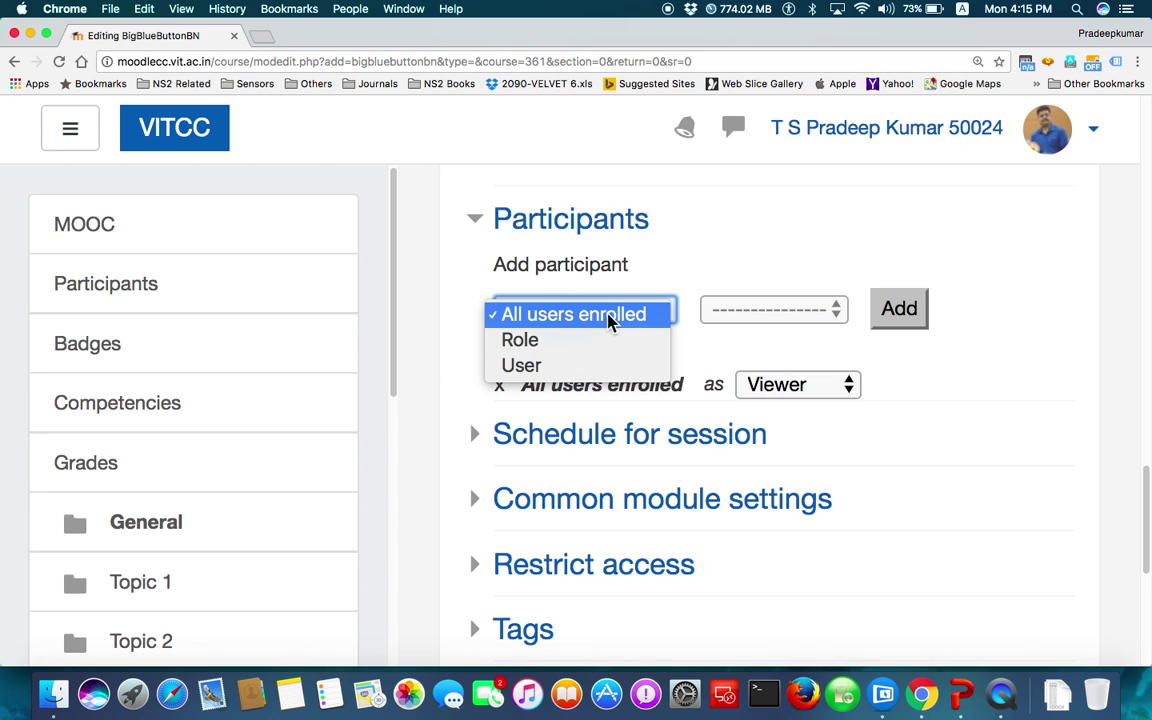
left_click(580, 367)
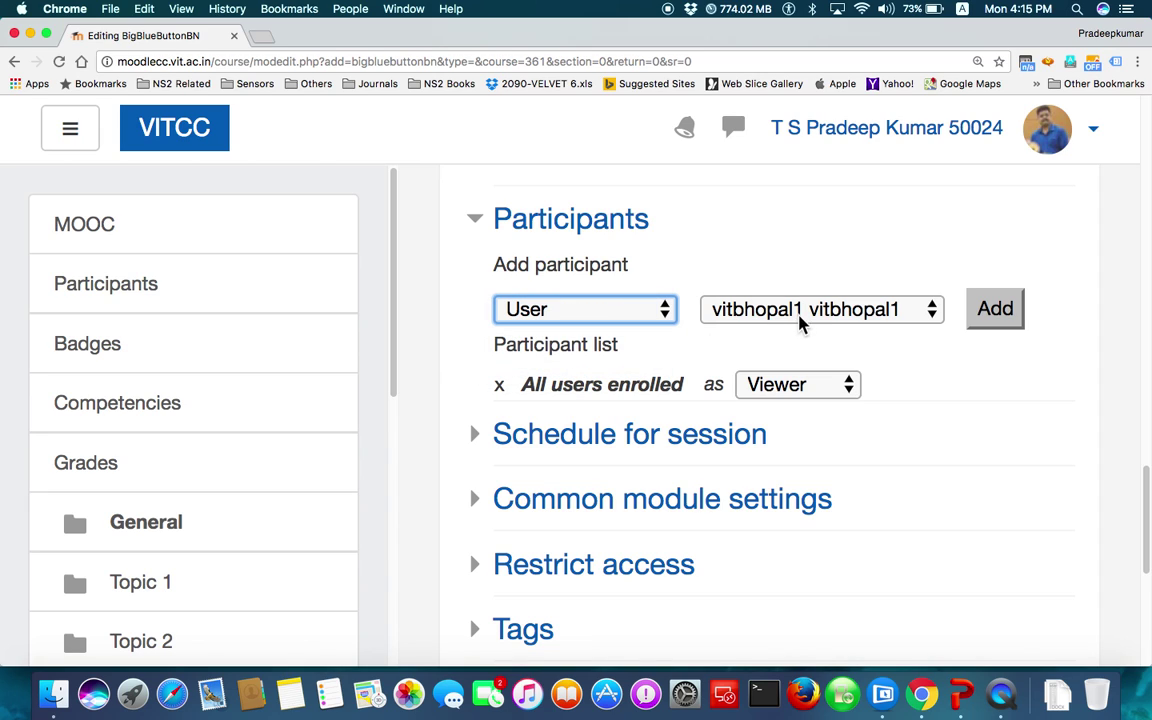
left_click(805, 318)
scroll(813, 262, "up", 10)
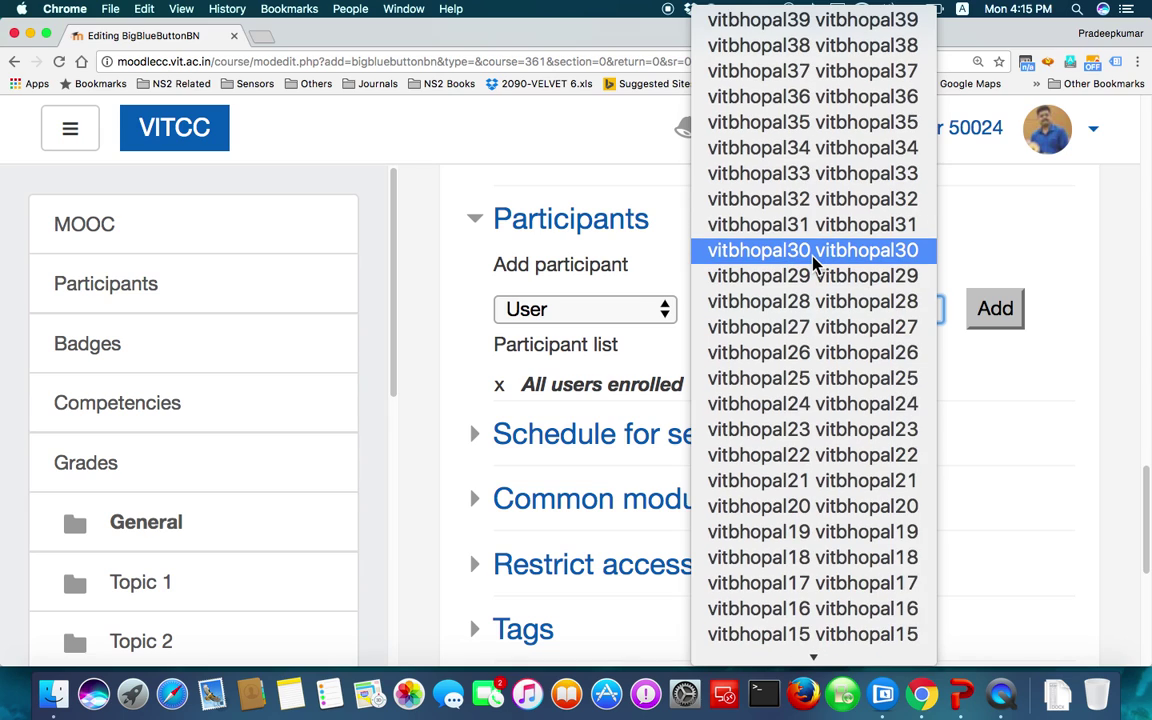
scroll(813, 262, "down", 3)
scroll(813, 263, "up", 2)
scroll(813, 263, "down", 4)
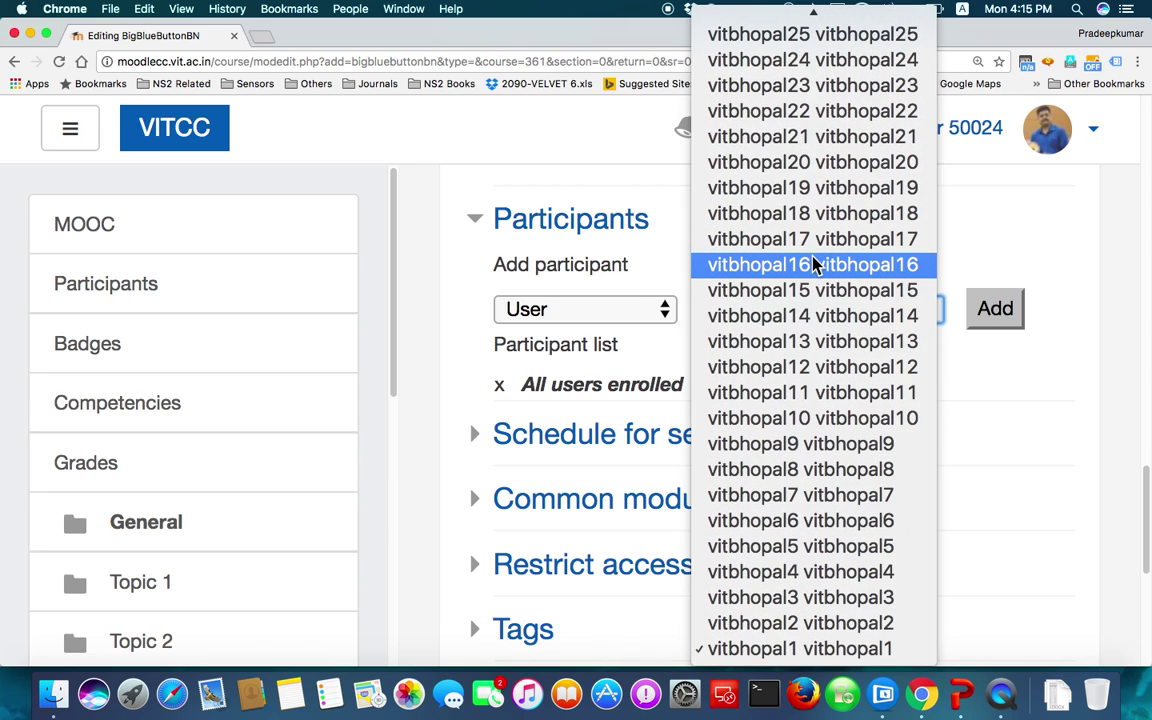
scroll(813, 262, "up", 1)
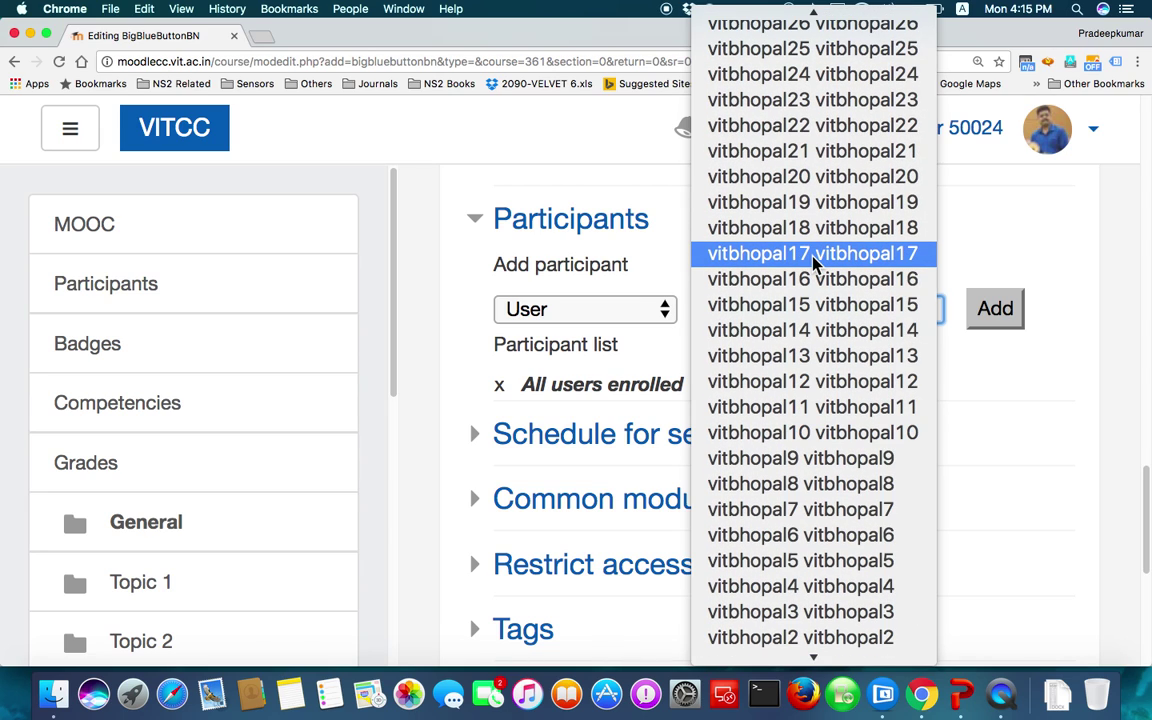
scroll(813, 262, "up", 5)
scroll(813, 263, "down", 5)
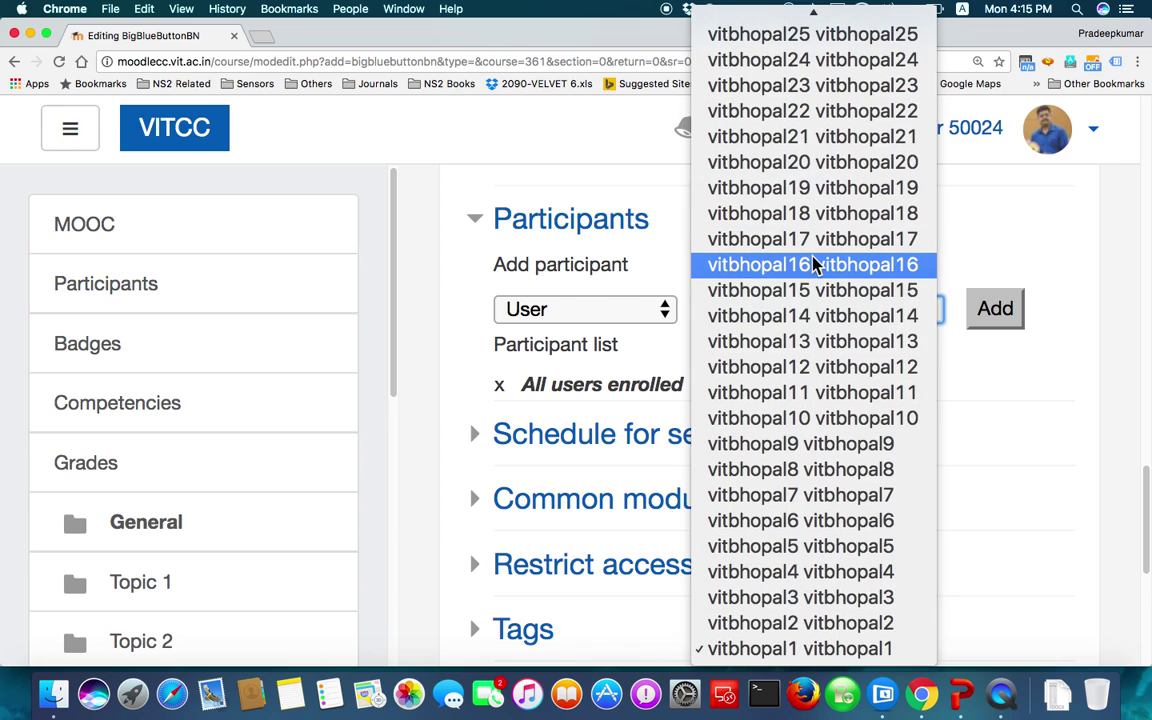
left_click(812, 445)
left_click(992, 312)
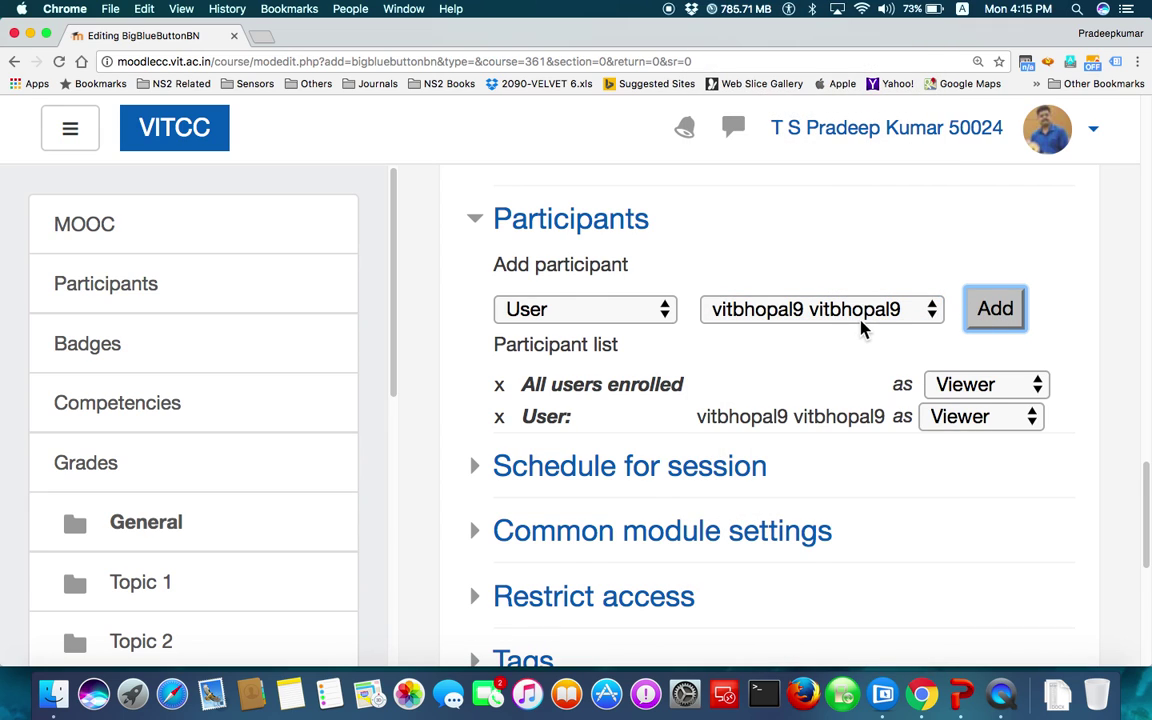
- Add a second individual user to the participant list as Viewer
left_click(861, 318)
left_click(930, 338)
left_click(990, 316)
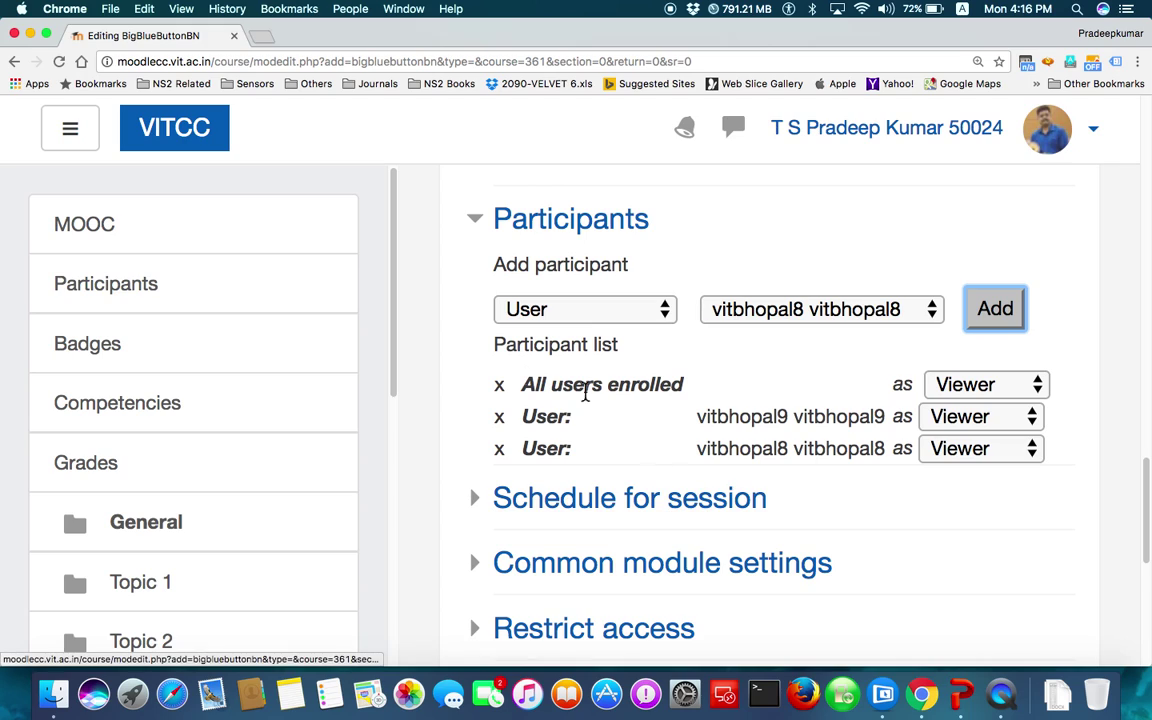
- Delete both individual user rows and re-add All users enrolled with the Viewer role
left_click(499, 448)
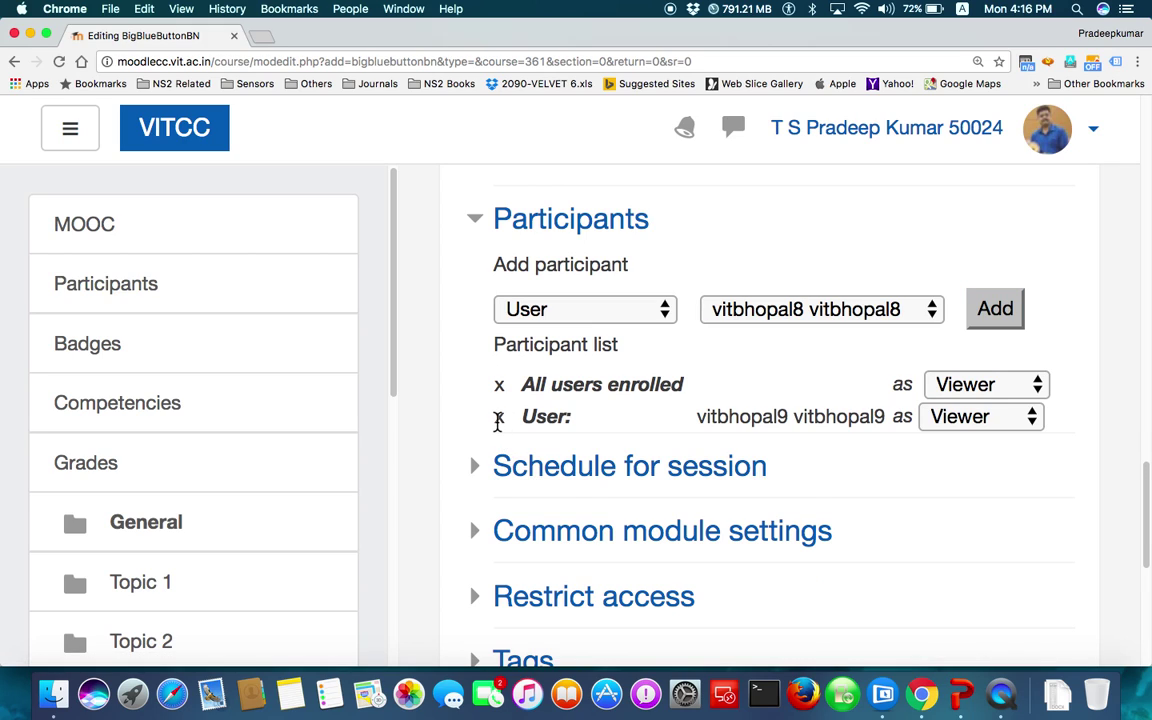
left_click(498, 418)
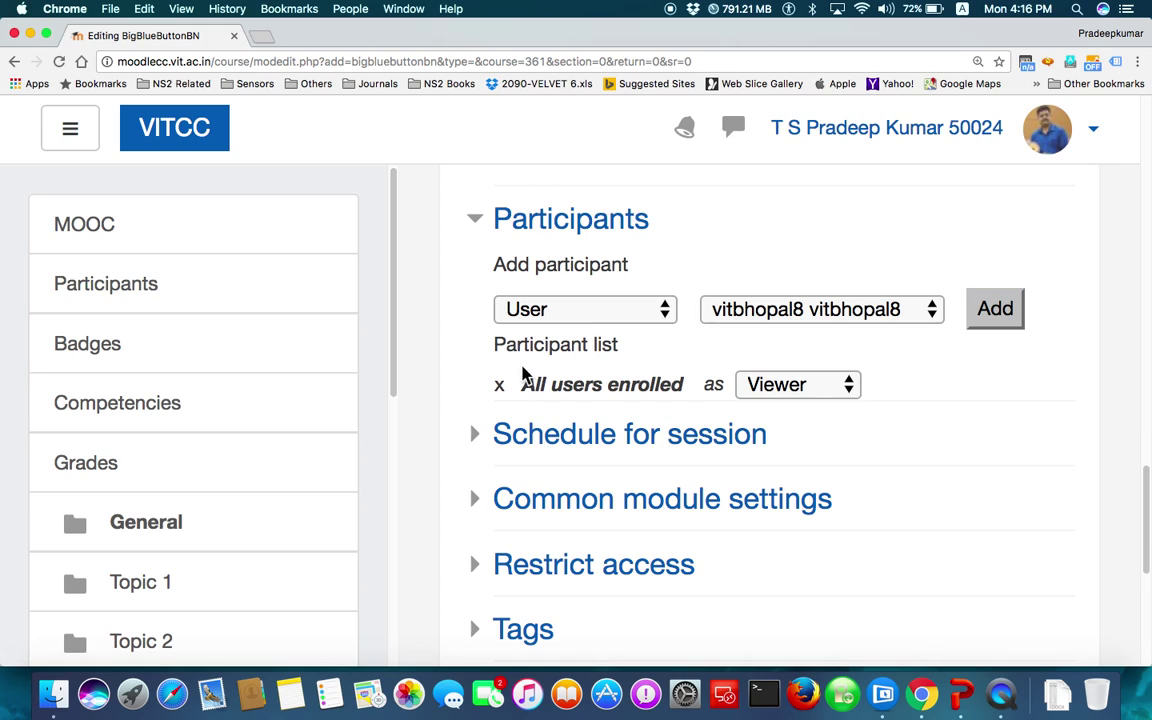
left_click(567, 310)
left_click(573, 265)
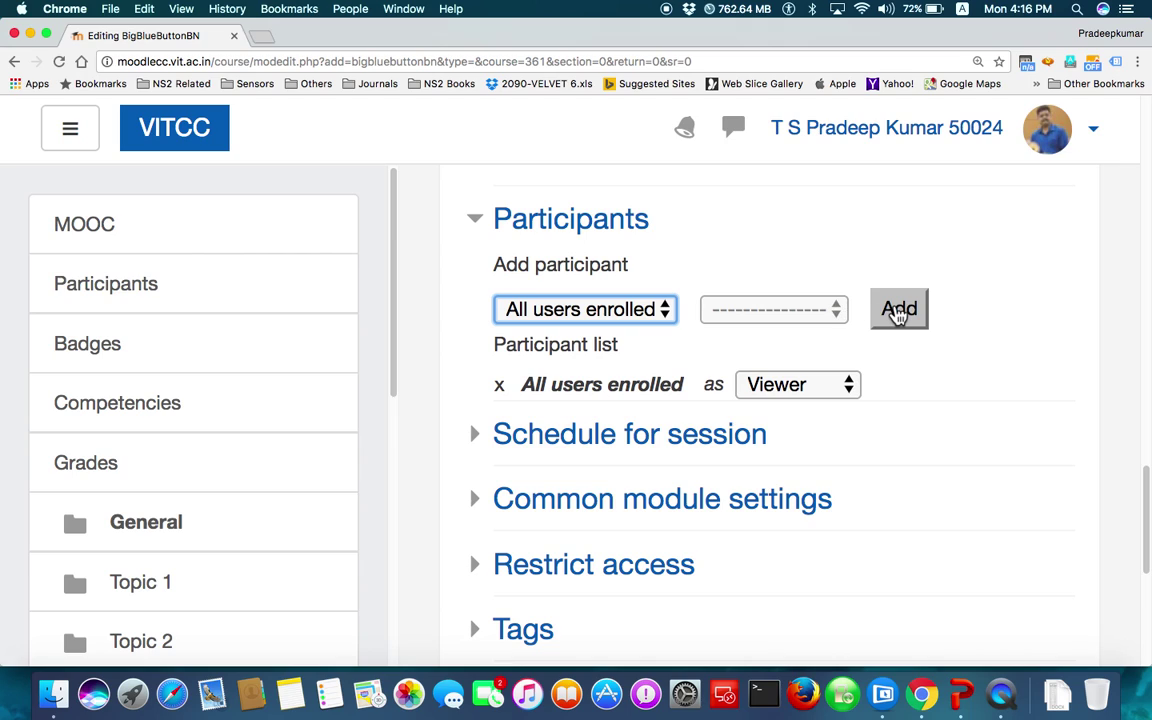
left_click(499, 385)
left_click(884, 313)
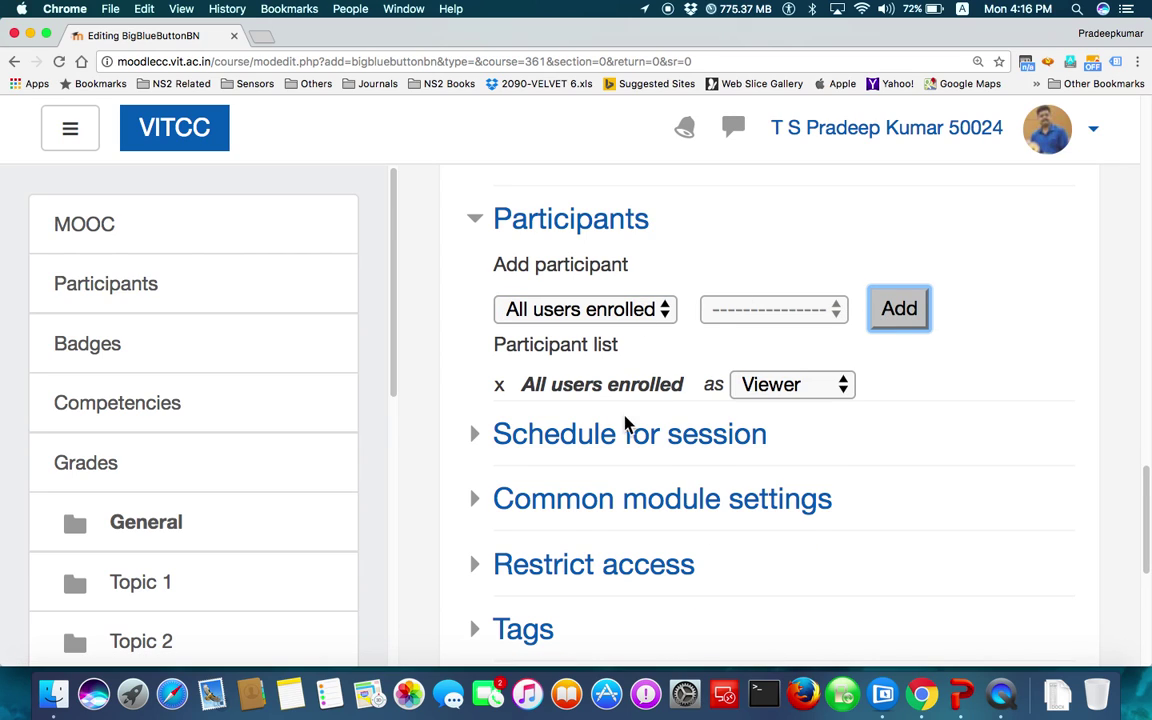
left_click(790, 386)
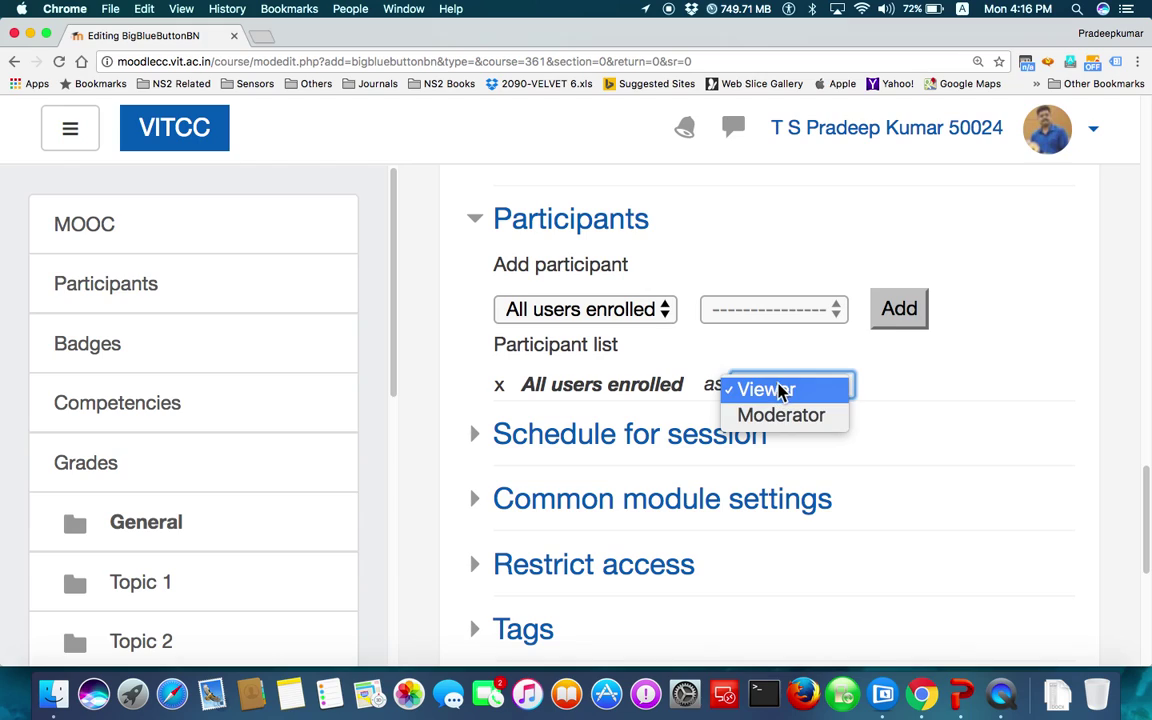
left_click(784, 390)
left_click(898, 383)
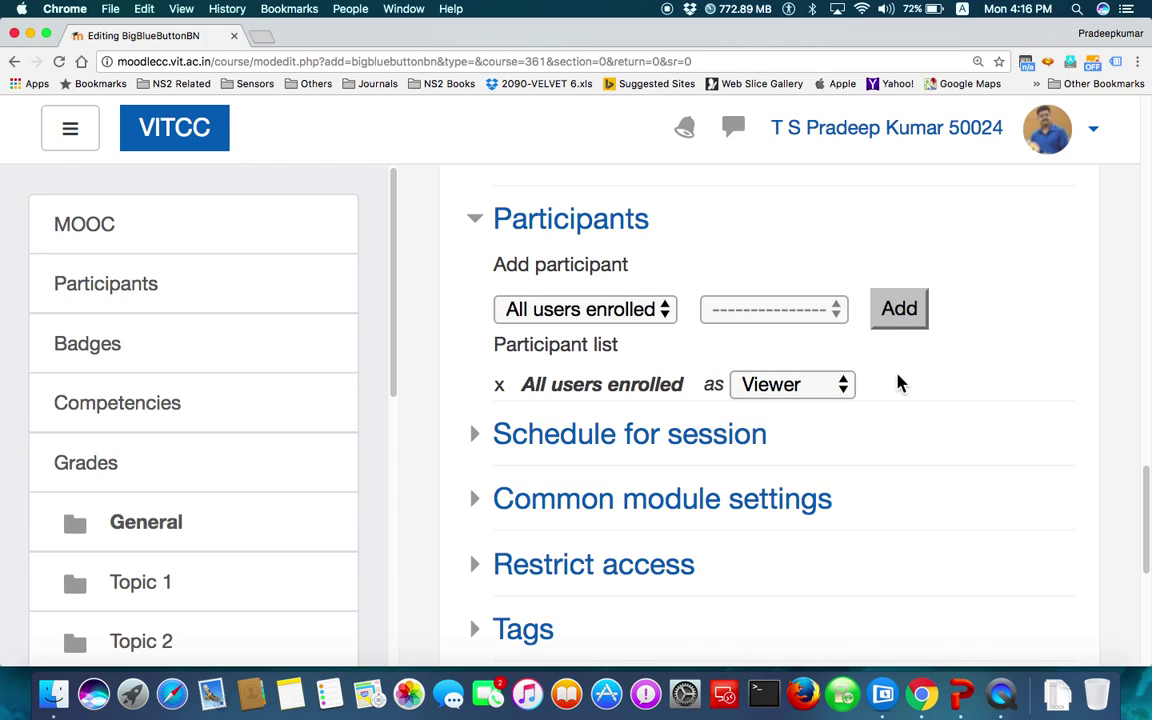
scroll(567, 378, "down", 3)
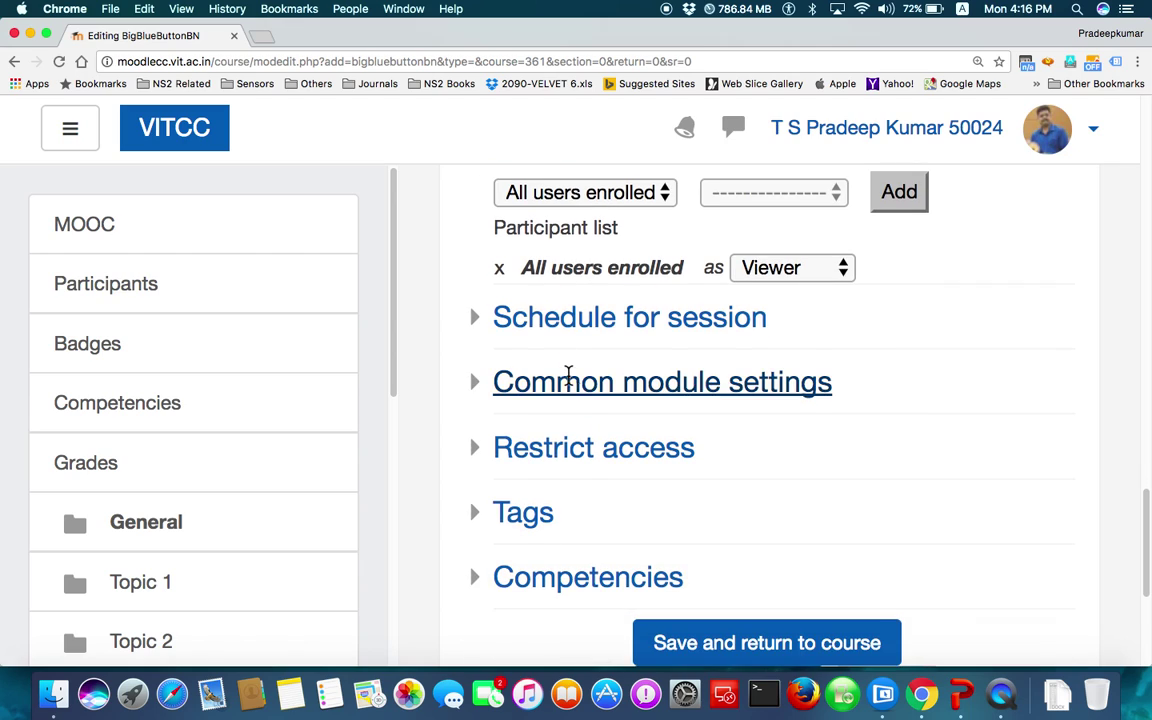
- Enable Join open at 19 June 2017 16:10 and Join closed at 17:10 the same day
left_click(496, 317)
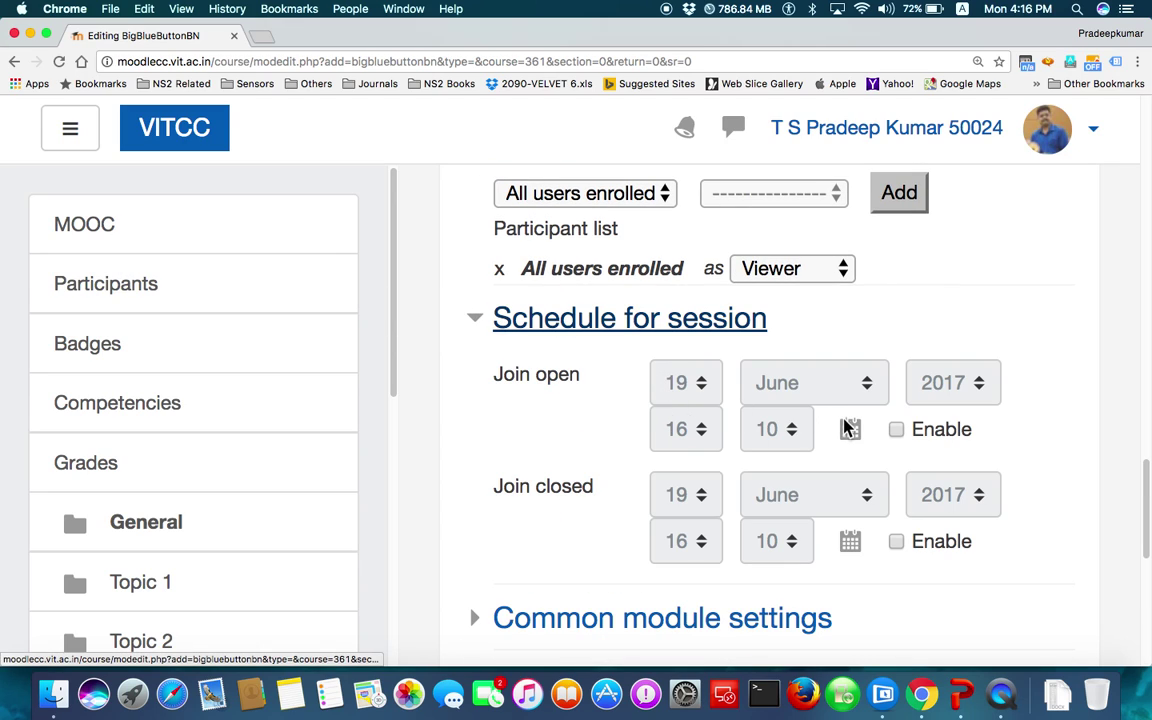
left_click(896, 430)
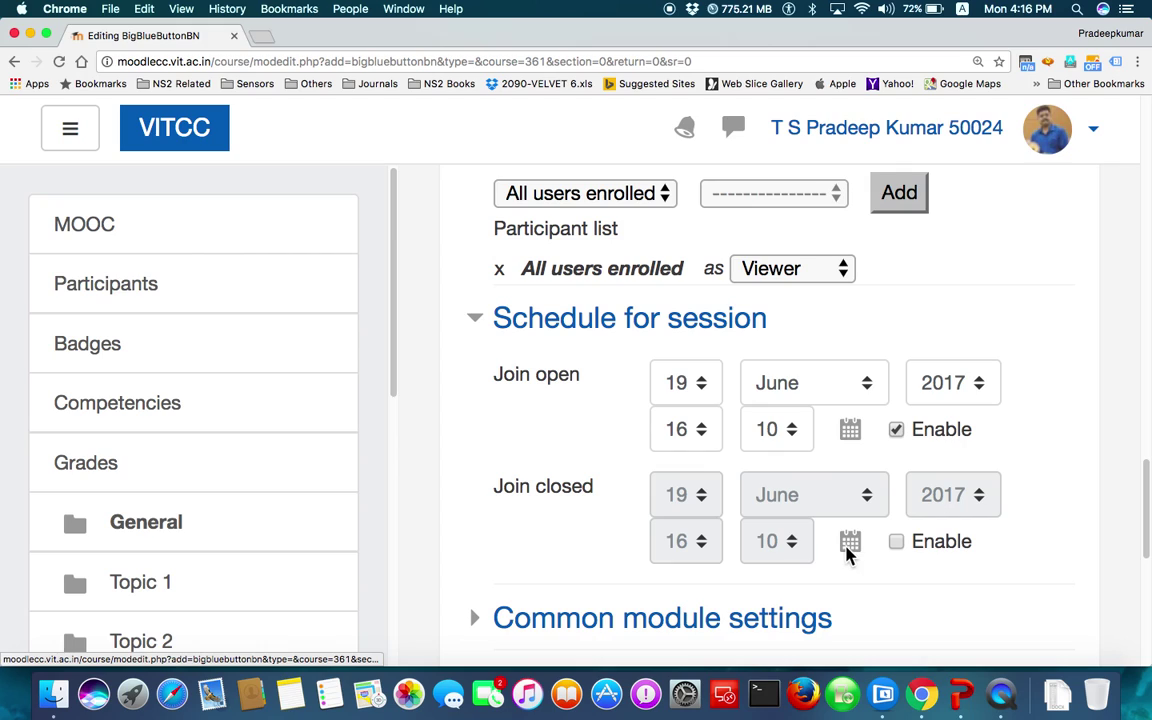
left_click(895, 543)
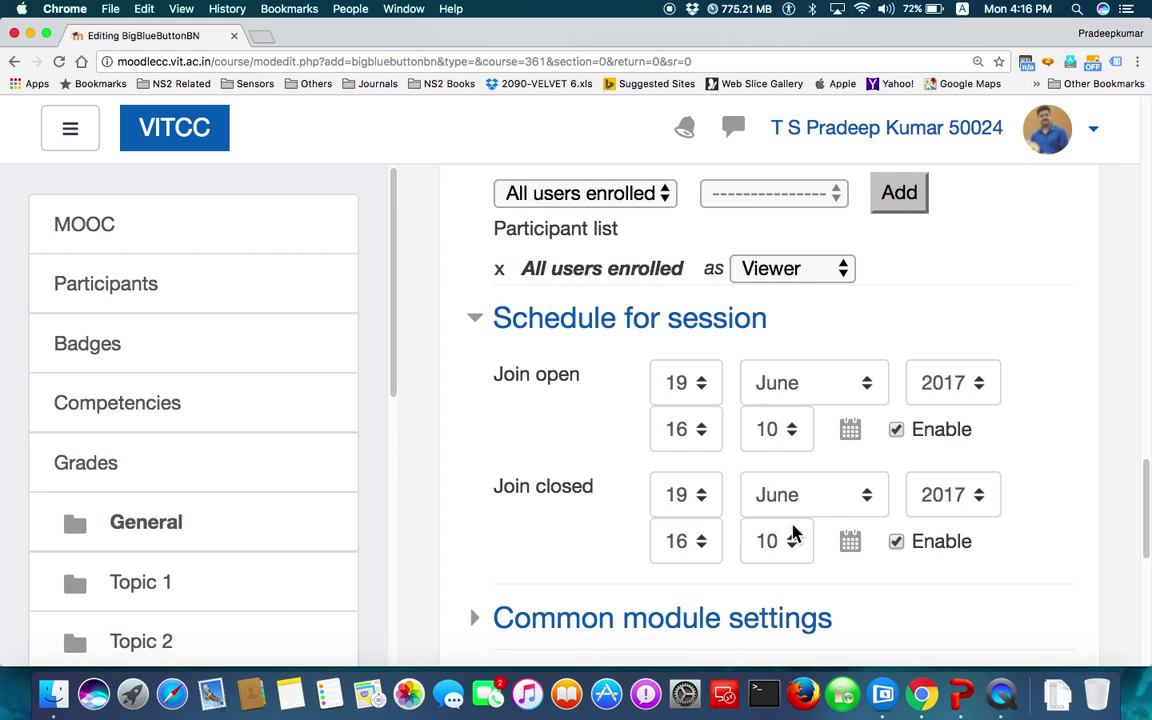
left_click(706, 540)
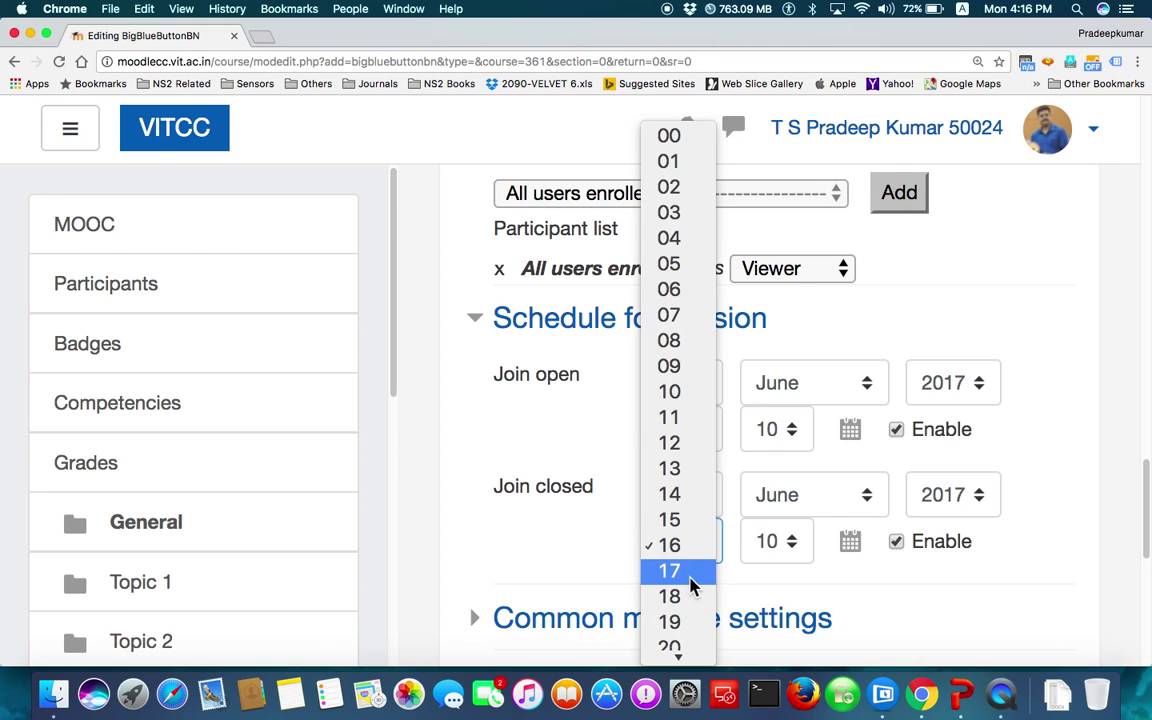
left_click(690, 578)
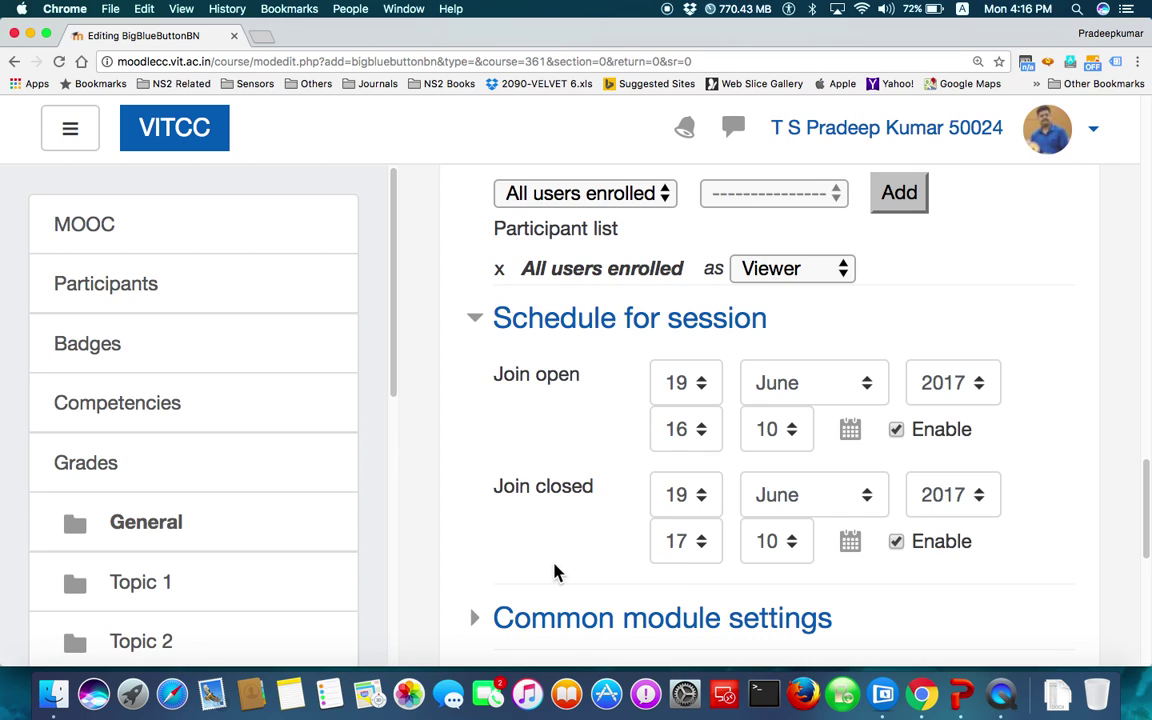
scroll(557, 572, "down", 3)
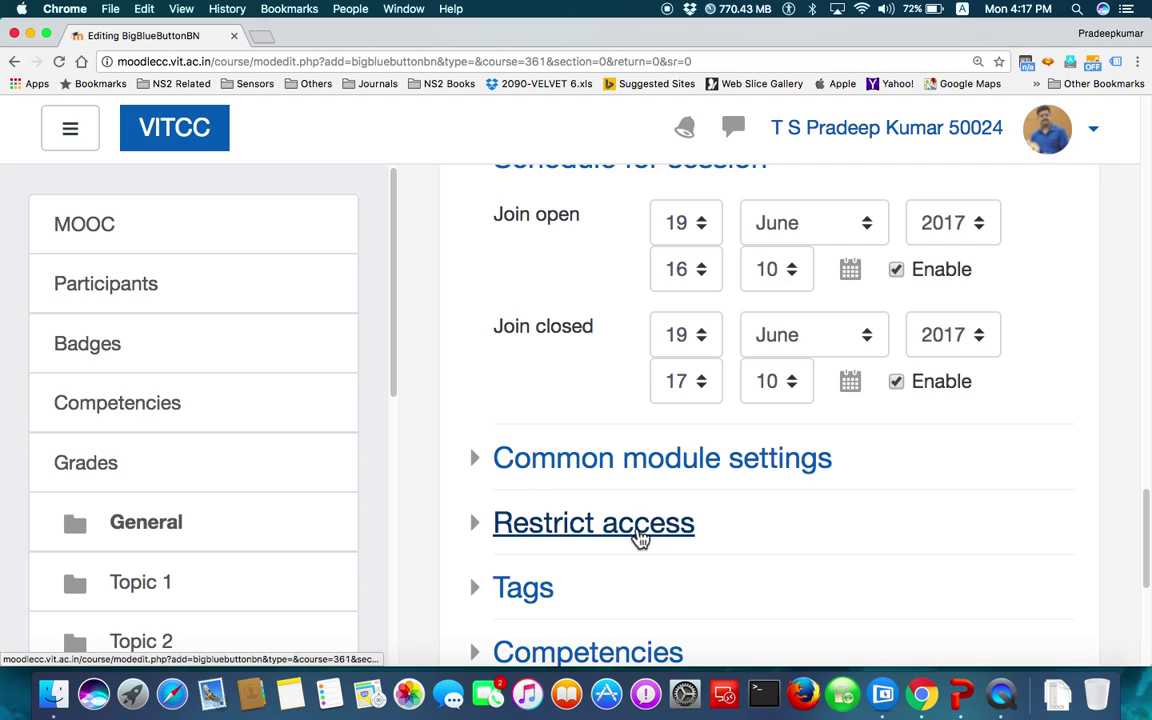
- Expand Restrict access and cancel the Add restriction dialog, leaving no restrictions
left_click(641, 538)
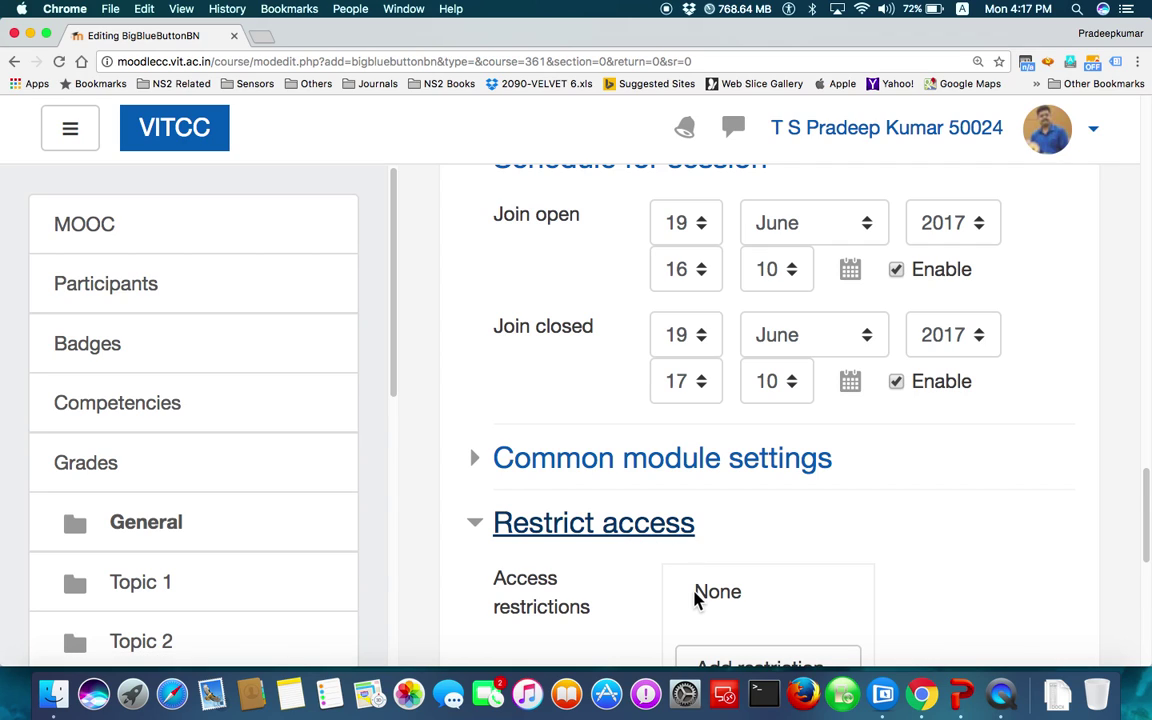
scroll(697, 597, "down", 2)
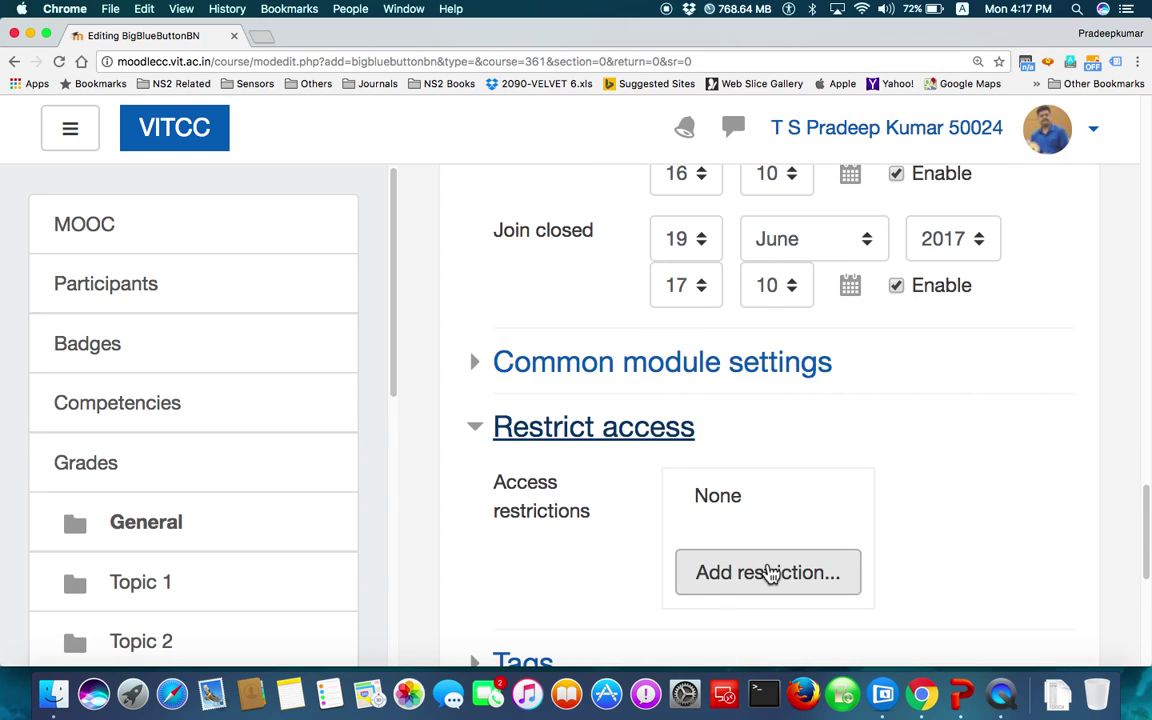
left_click(771, 571)
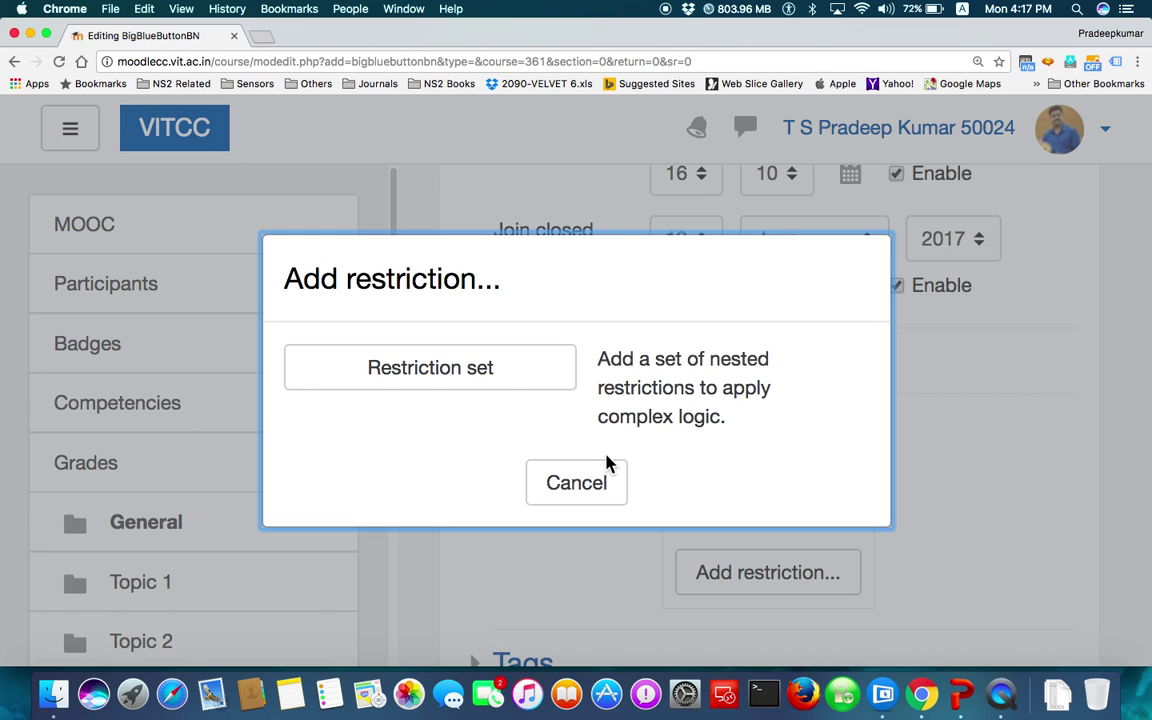
left_click(590, 502)
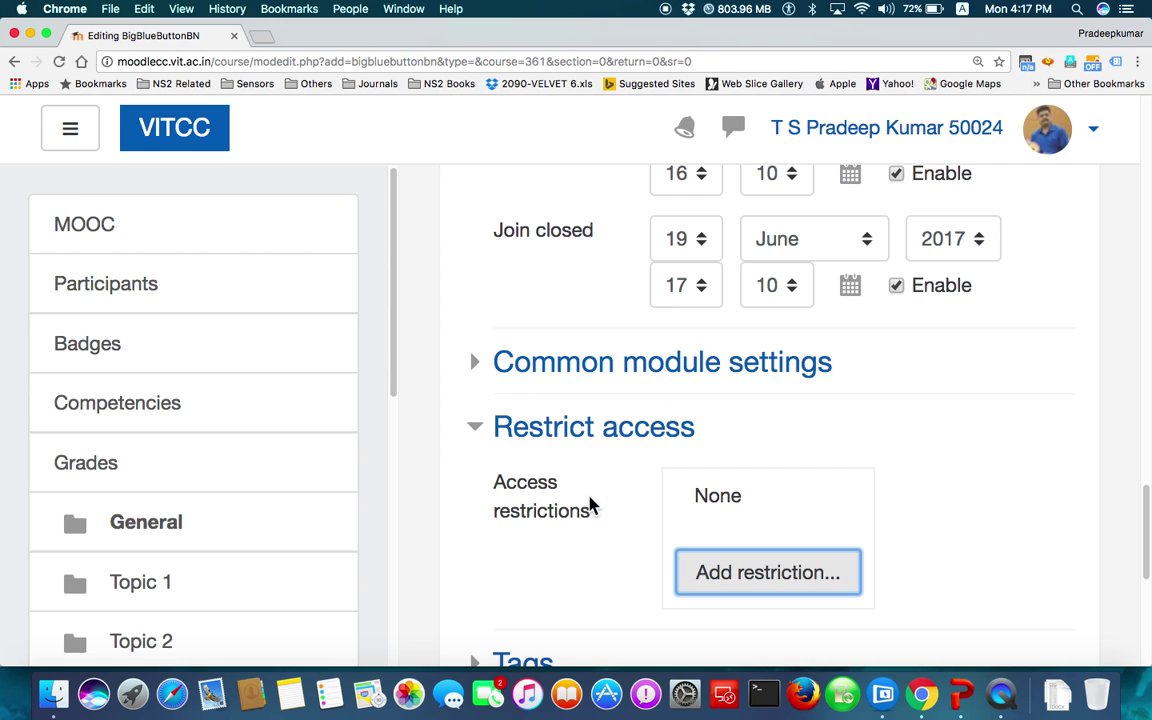
scroll(590, 502, "down", 5)
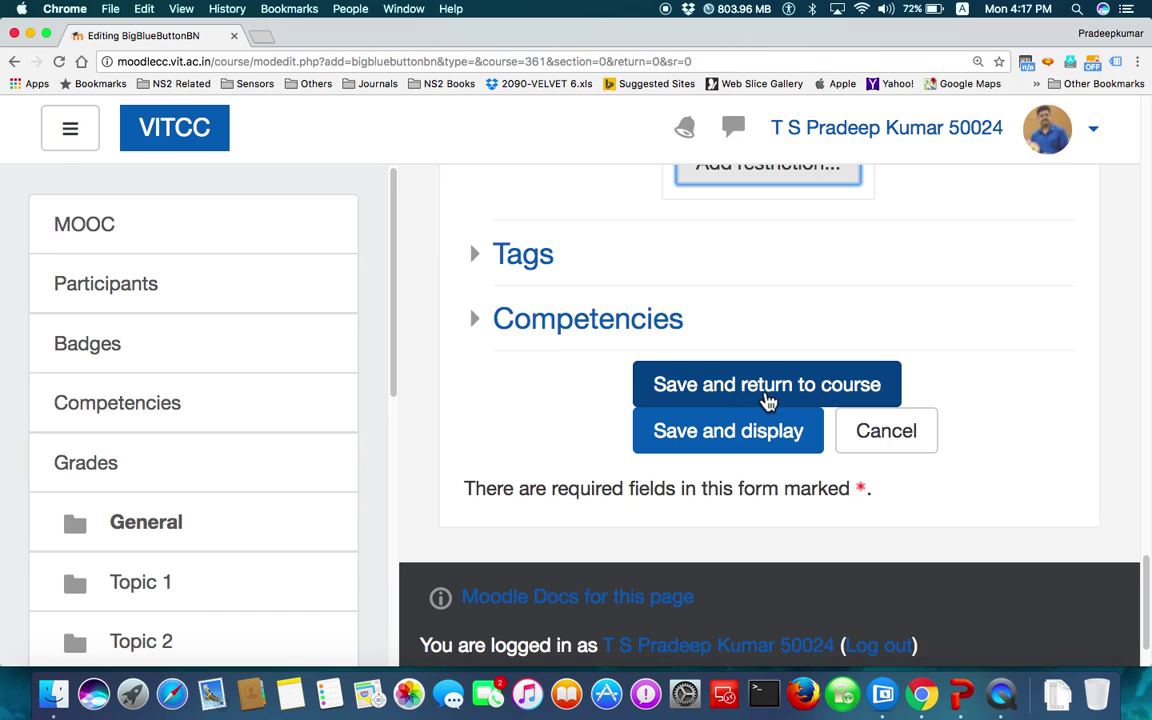
- Save FIP 2017 to the course, open its activity page and join the session
left_click(767, 396)
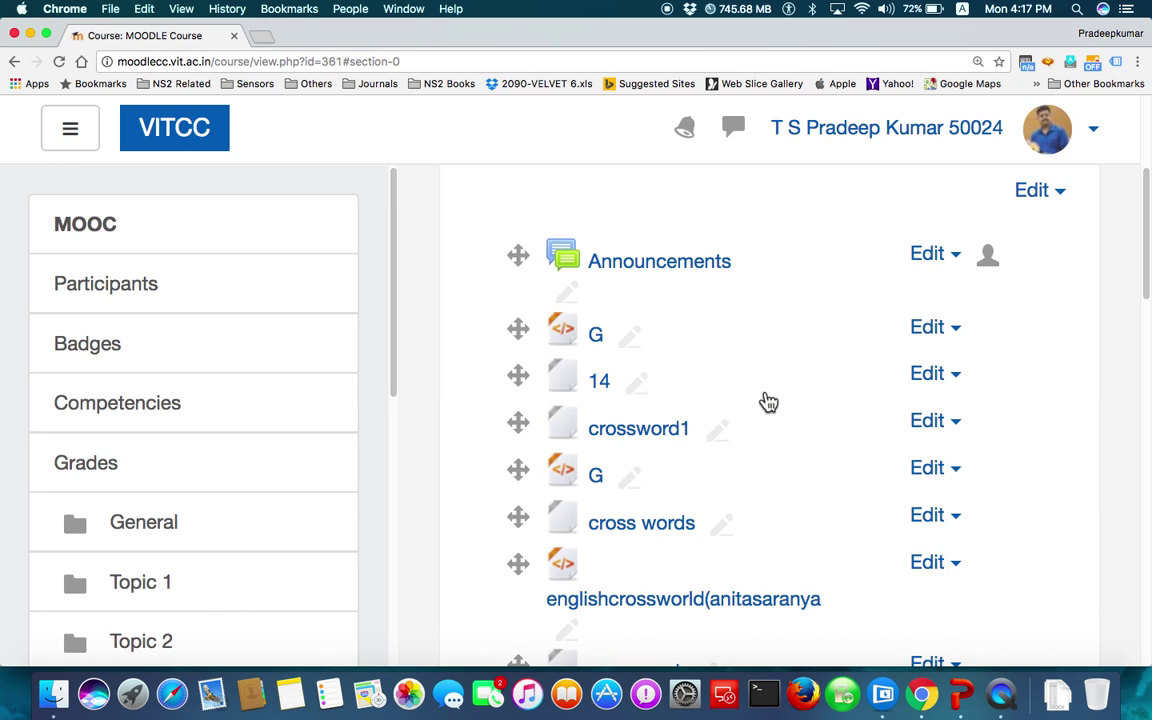
scroll(768, 402, "down", 10)
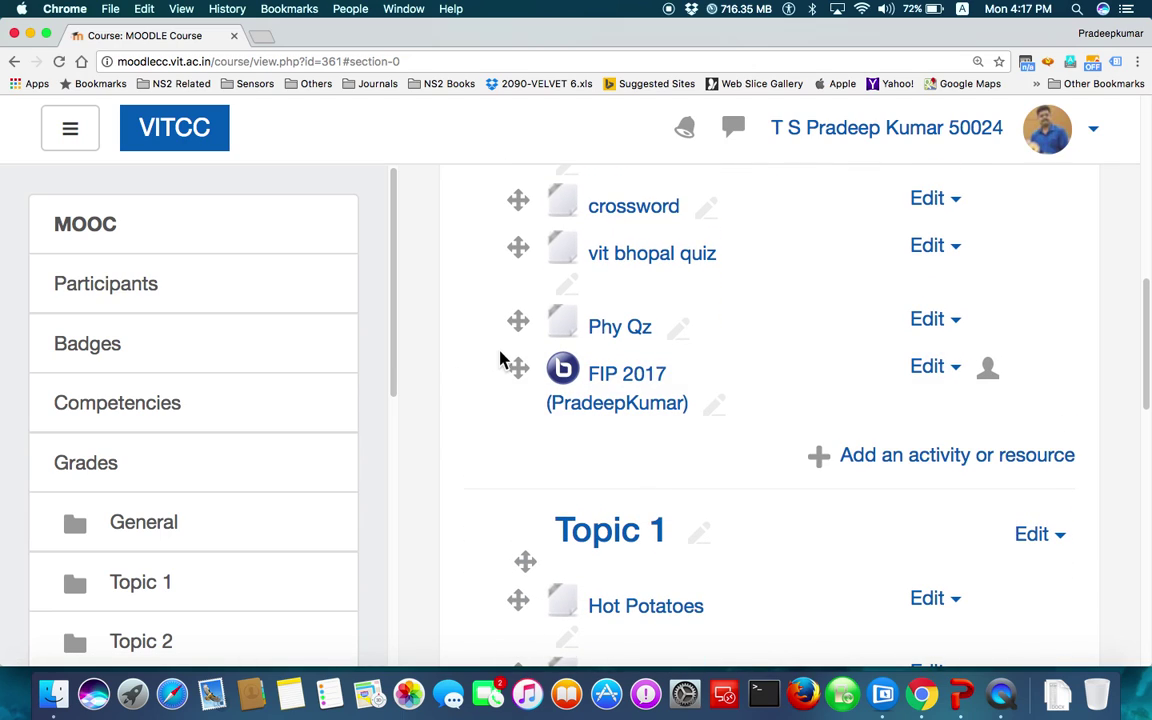
left_click(568, 390)
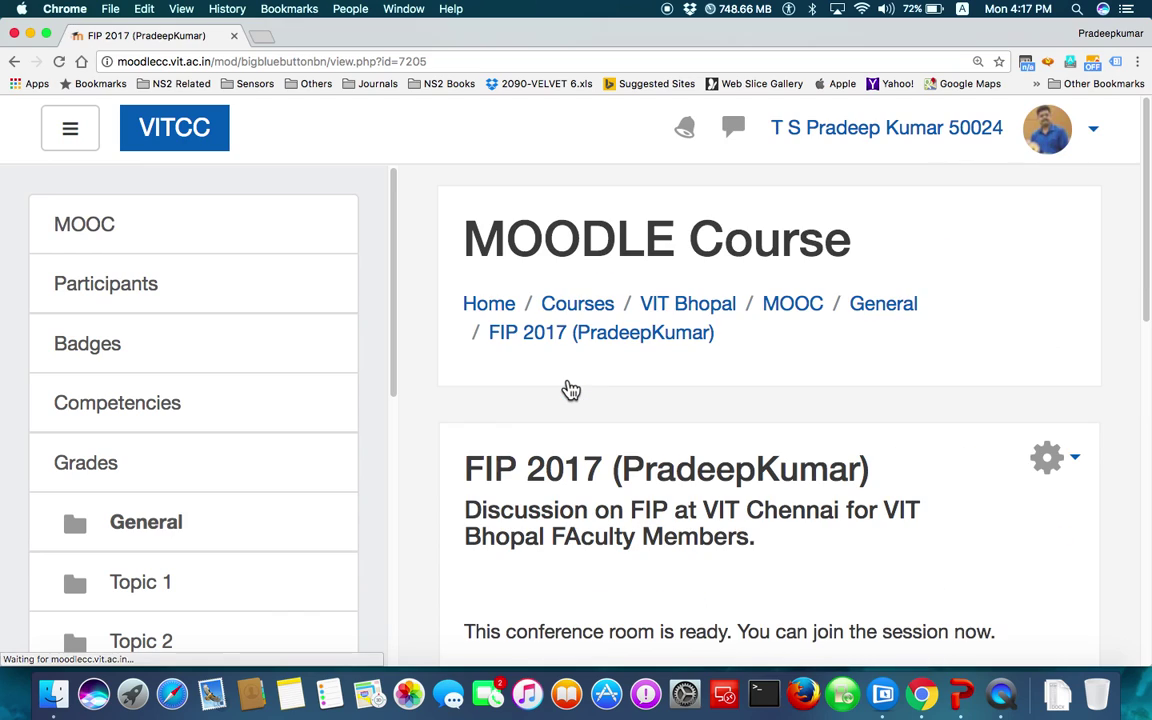
scroll(609, 432, "down", 4)
scroll(693, 400, "down", 1)
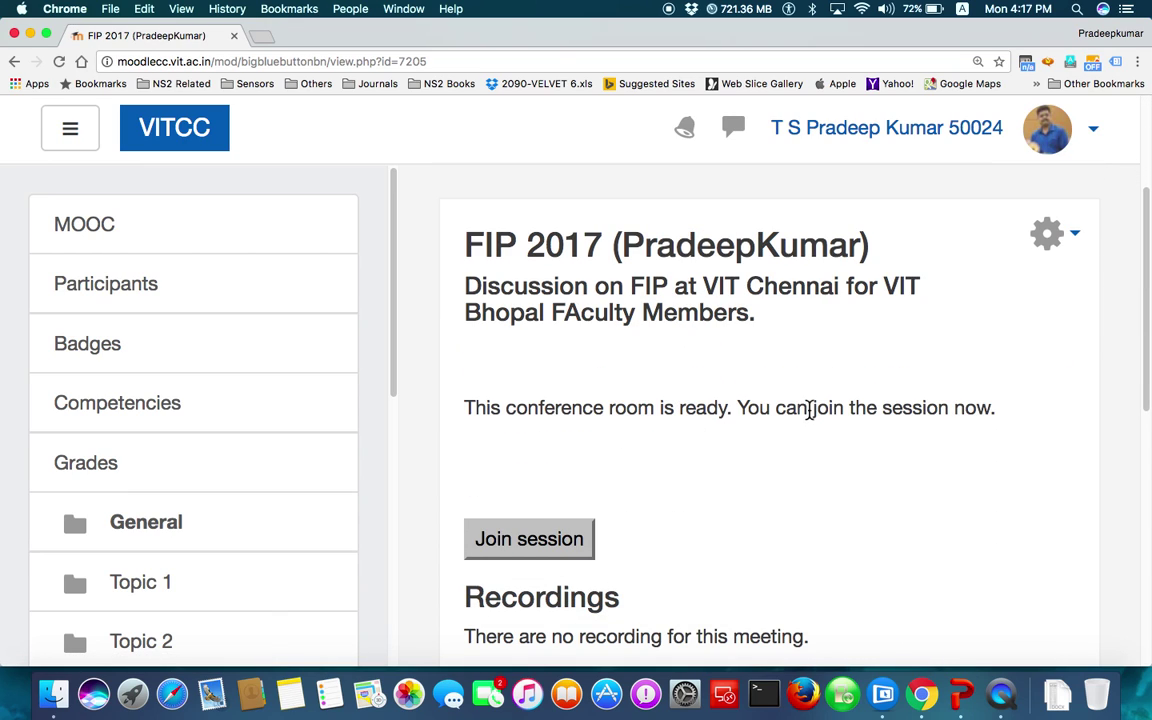
left_click(524, 540)
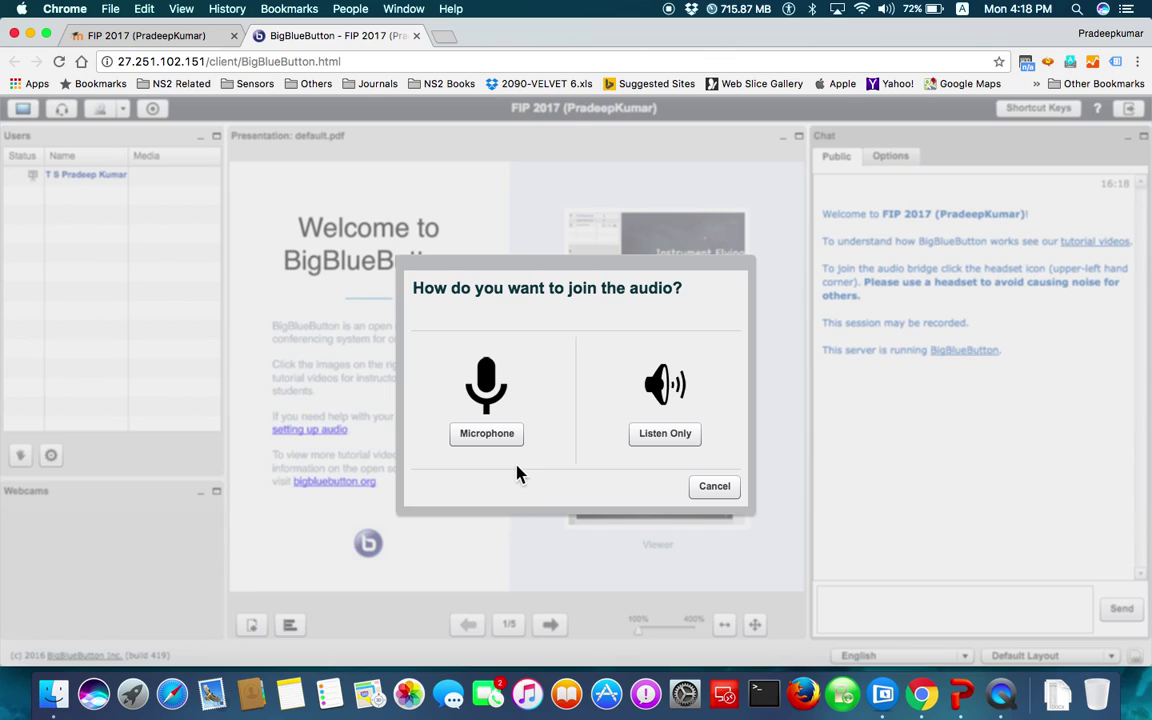
- Join audio by microphone via Flash using the Built-in Microphone, confirming the echo test
left_click(488, 440)
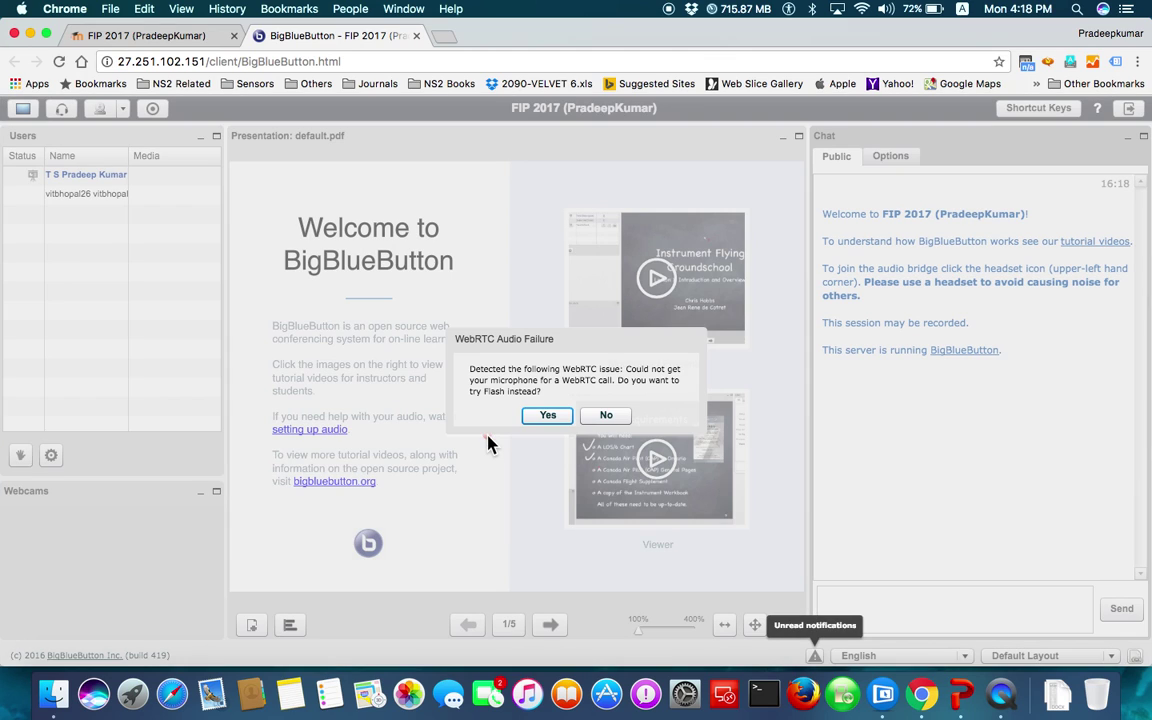
left_click(531, 419)
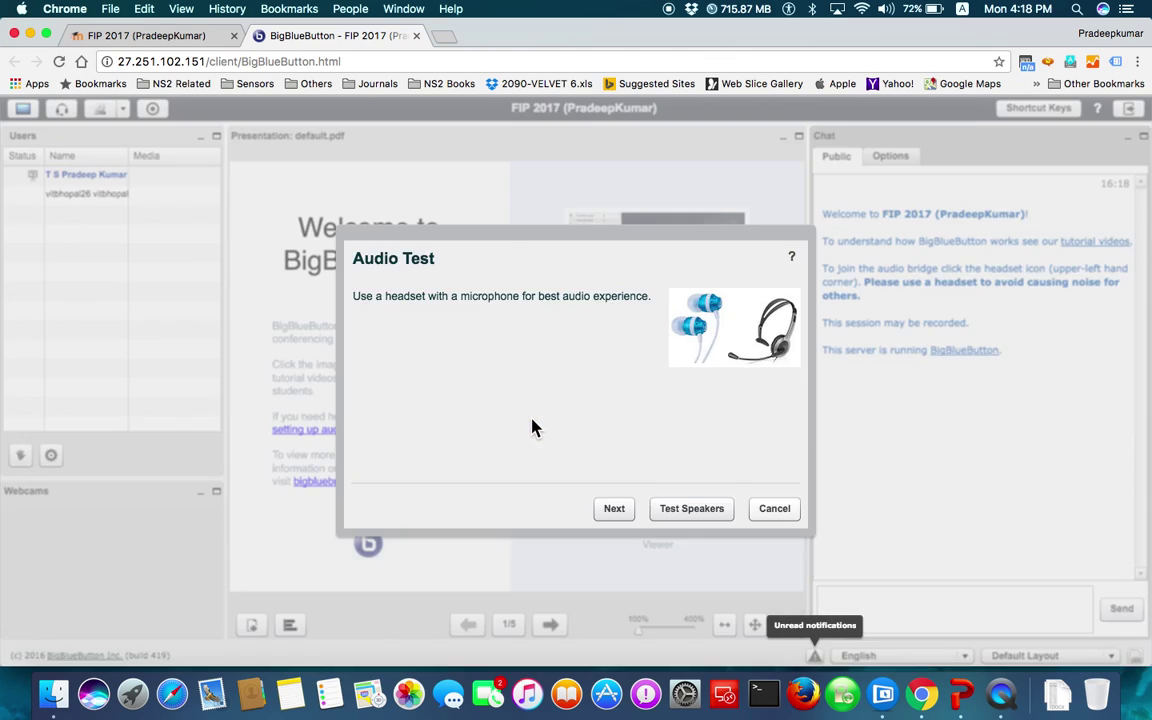
left_click(551, 419)
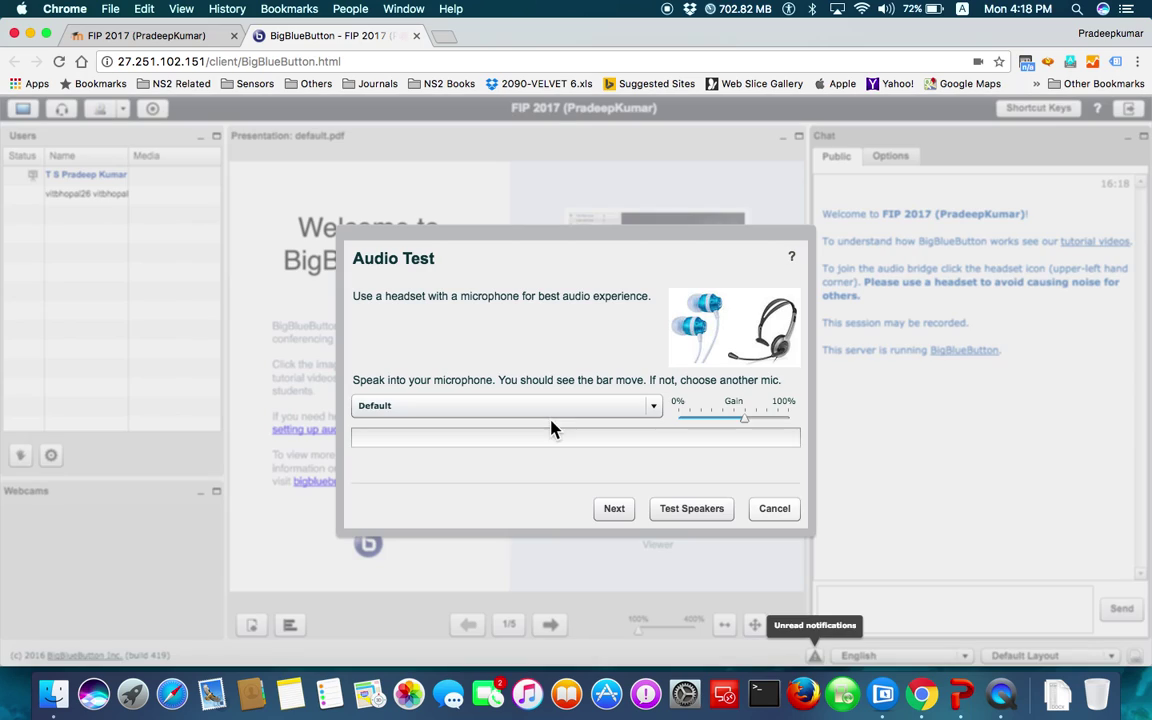
left_click(521, 405)
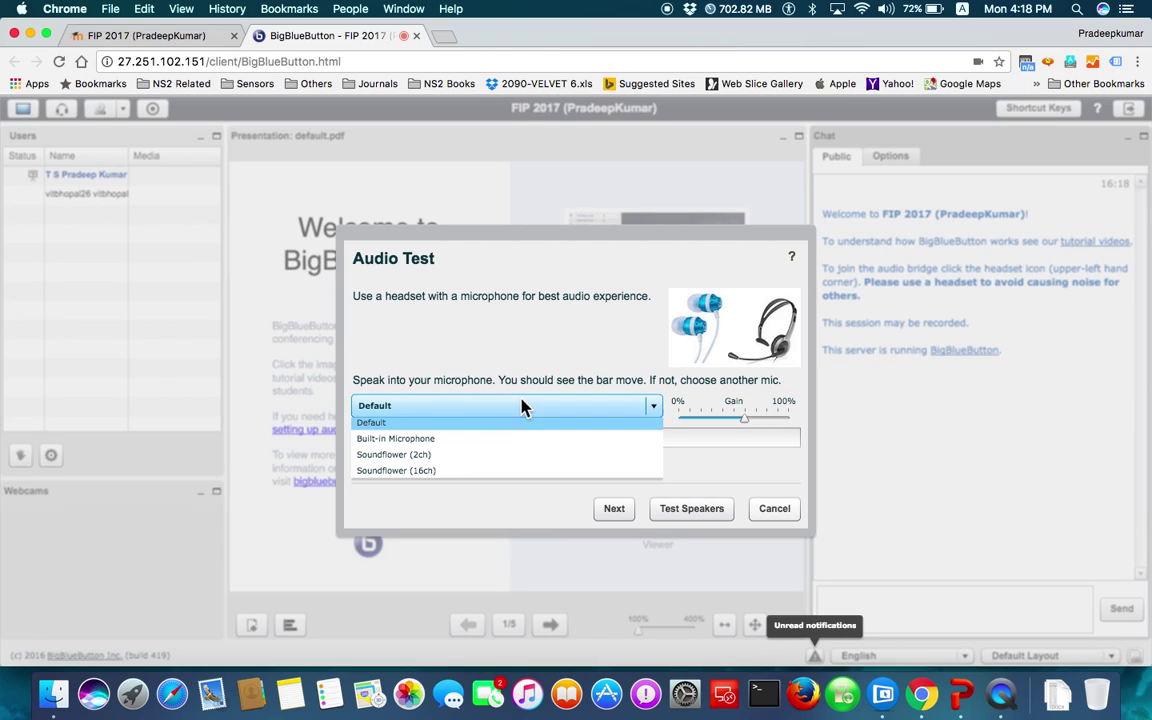
left_click(502, 446)
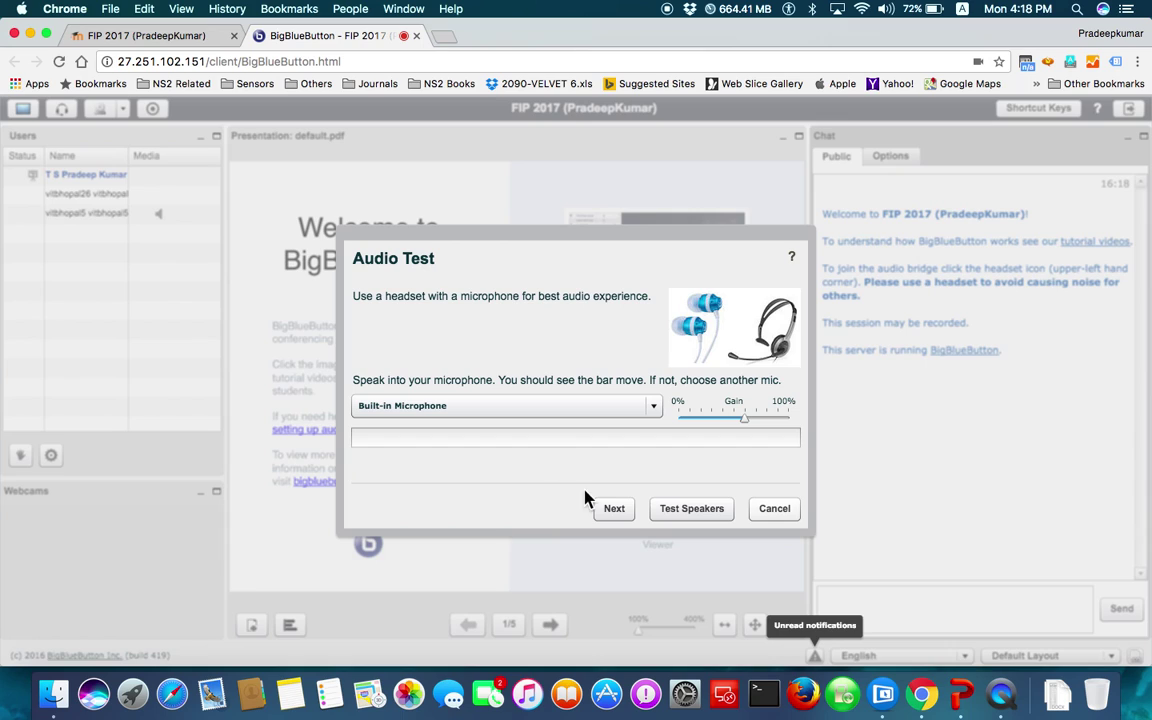
left_click(613, 512)
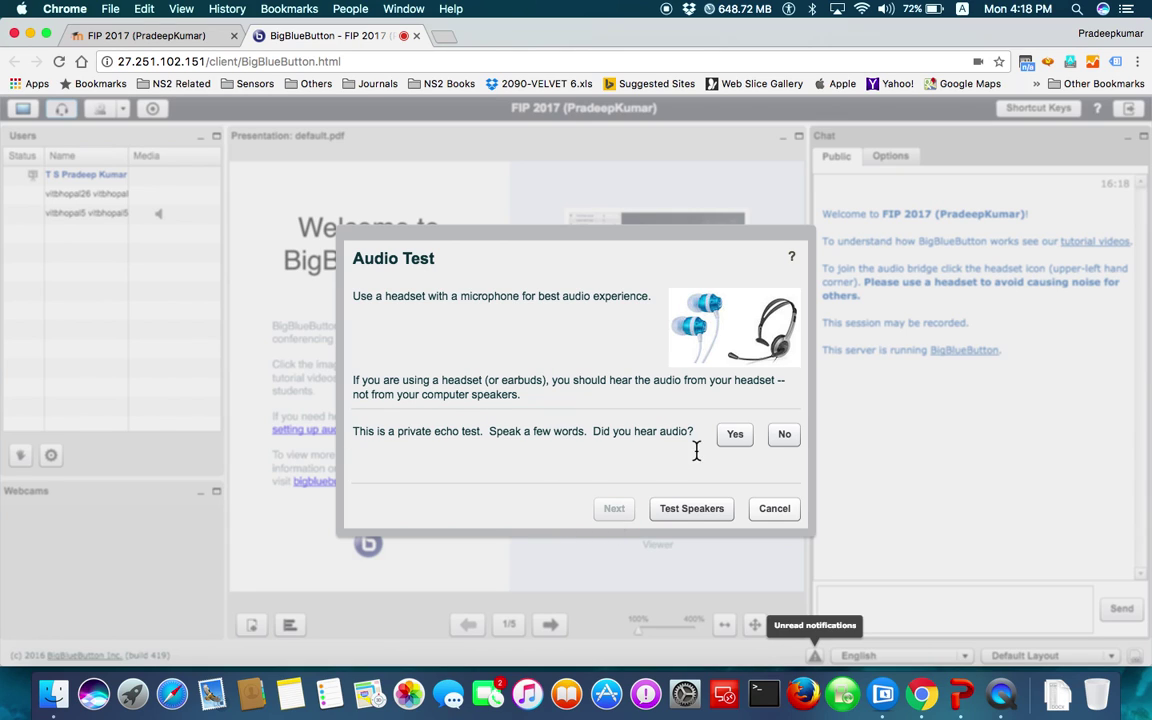
left_click(736, 436)
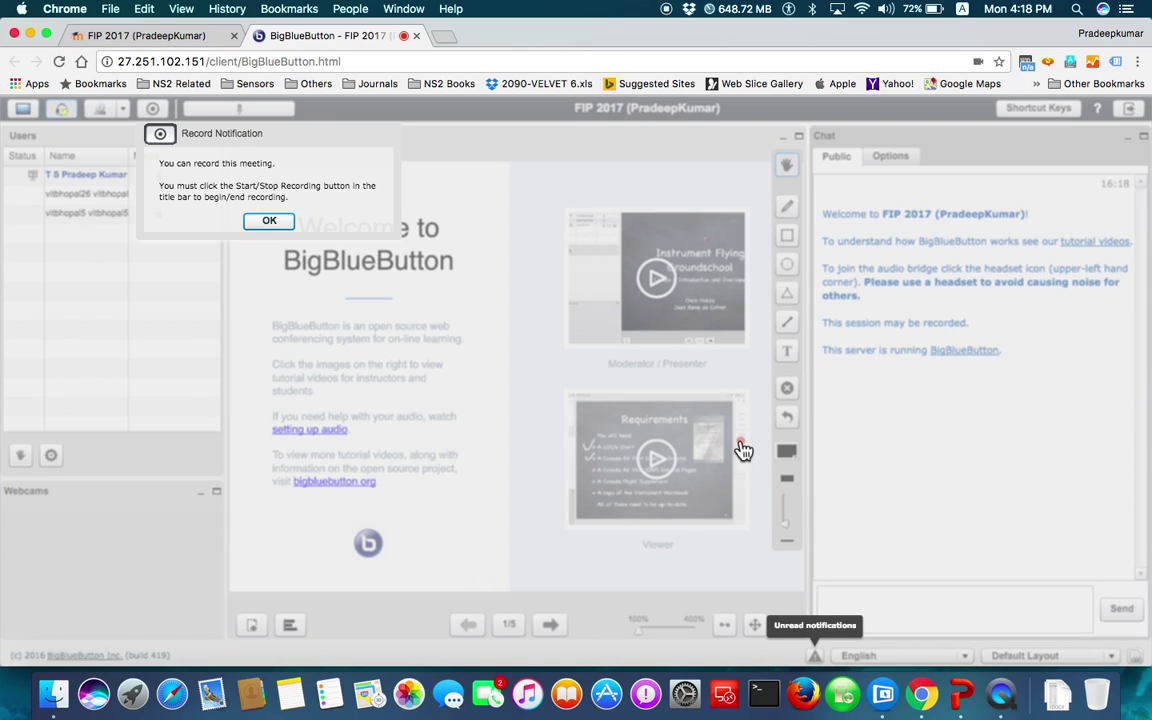
- Dismiss the Record Notification and start sharing the webcam from Webcam Settings
left_click(269, 220)
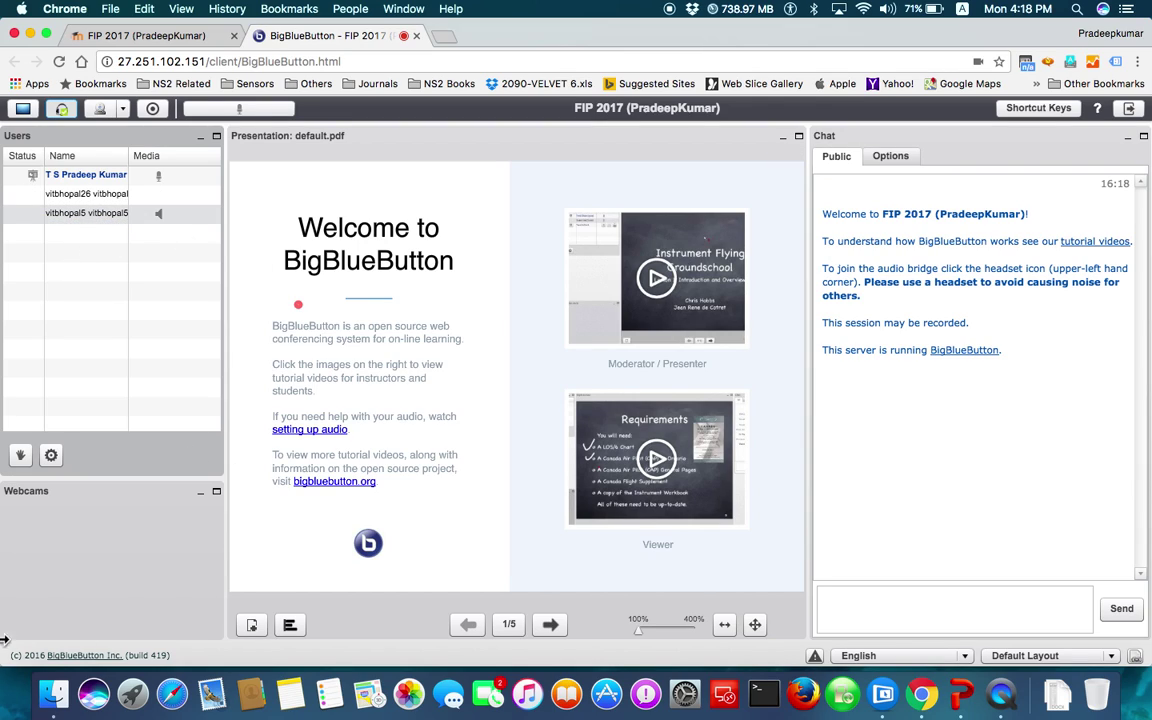
left_click(104, 112)
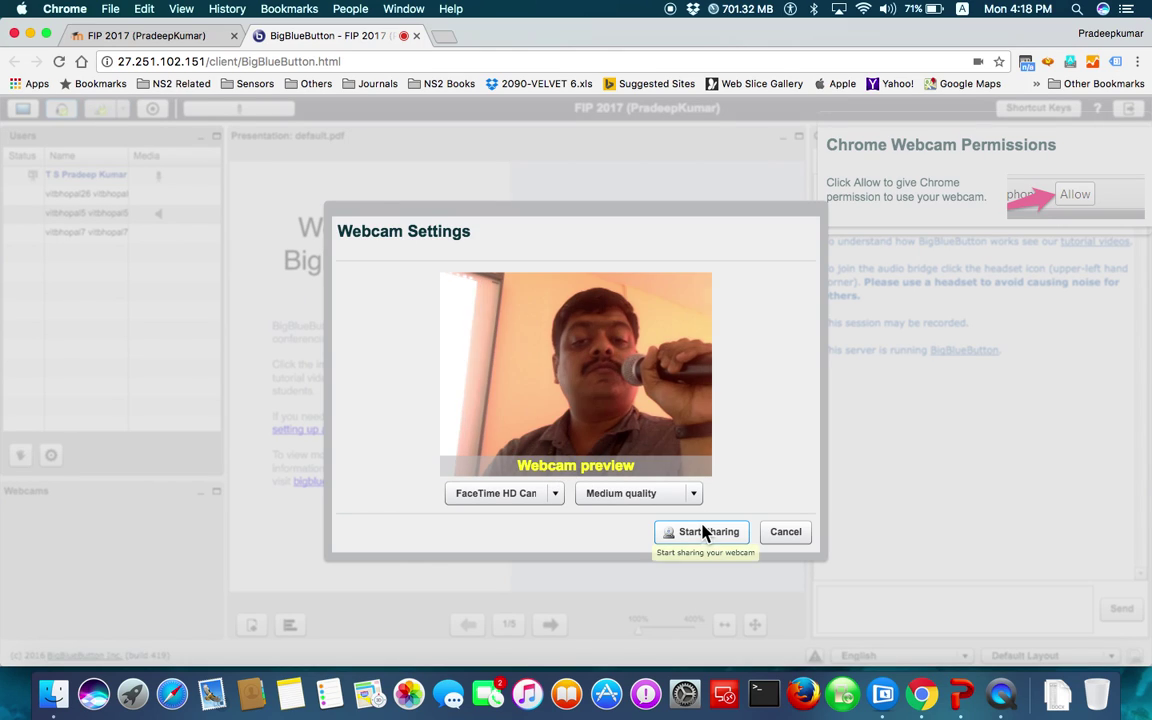
left_click(699, 541)
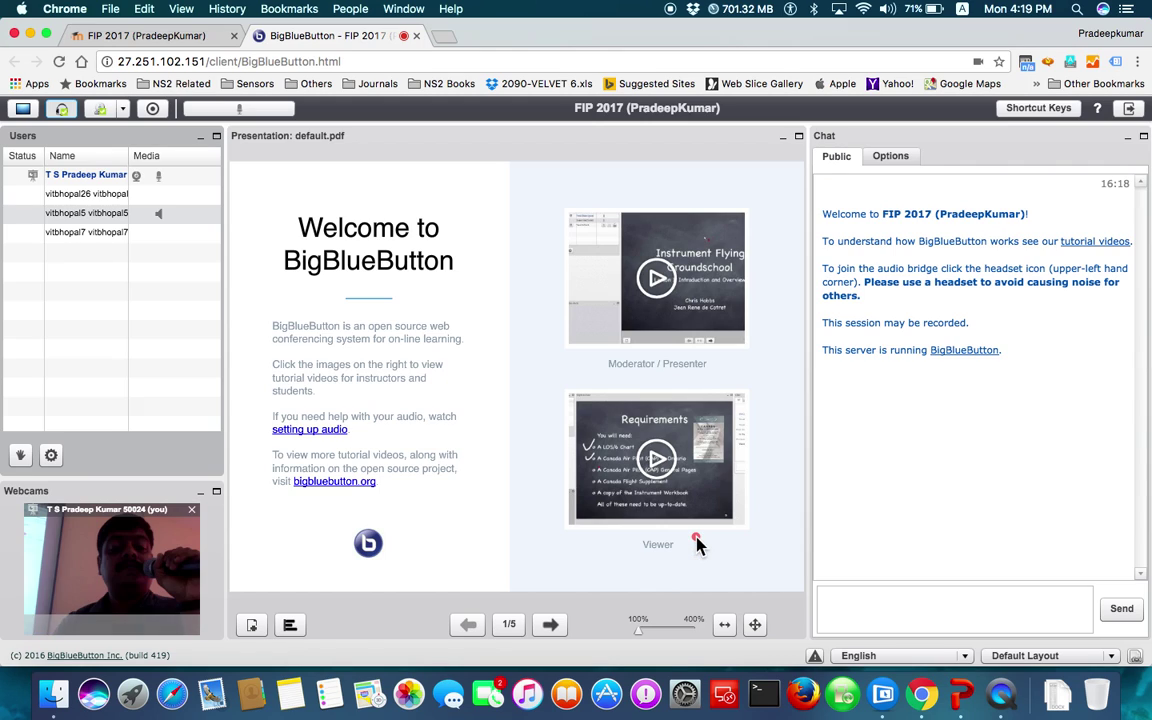
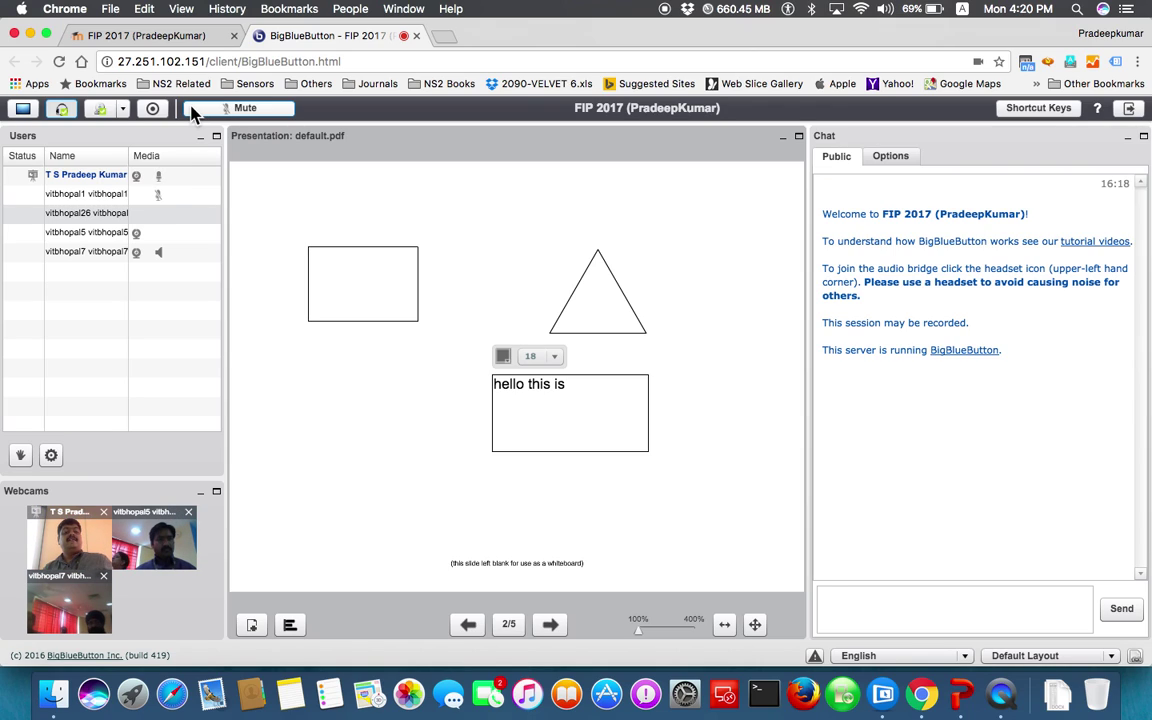
- Route the Mac's sound output to Internal Speakers and raise the volume to near maximum
mouse_move(160, 237)
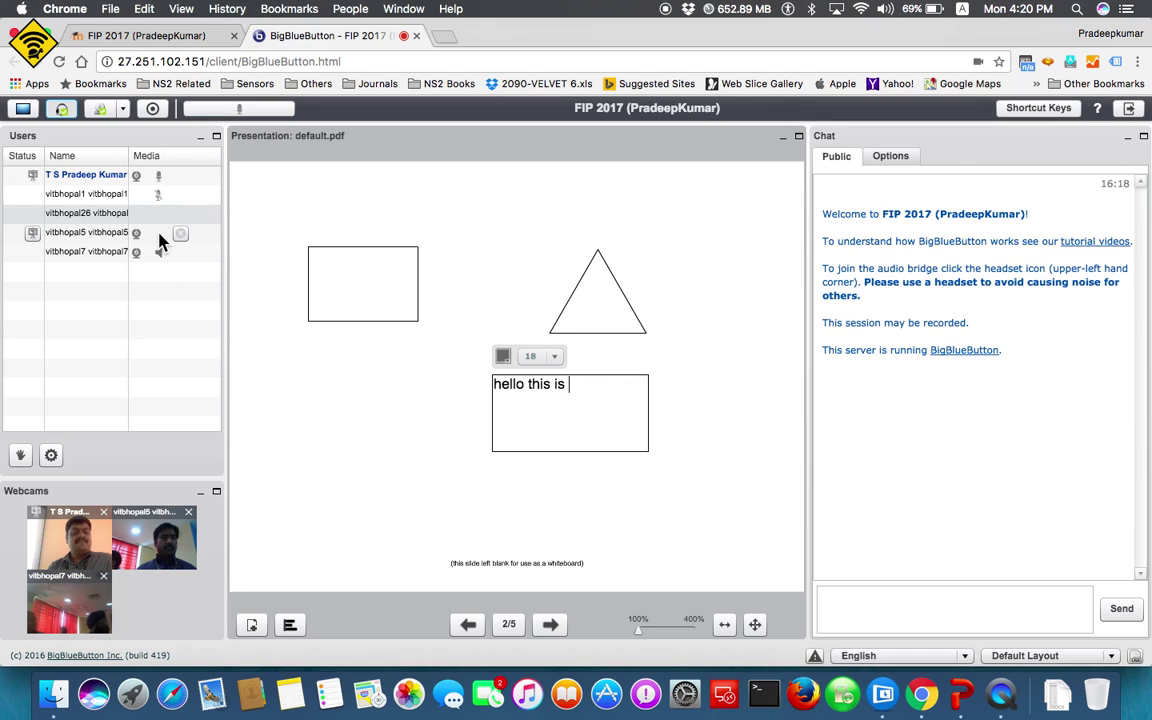
mouse_move(158, 198)
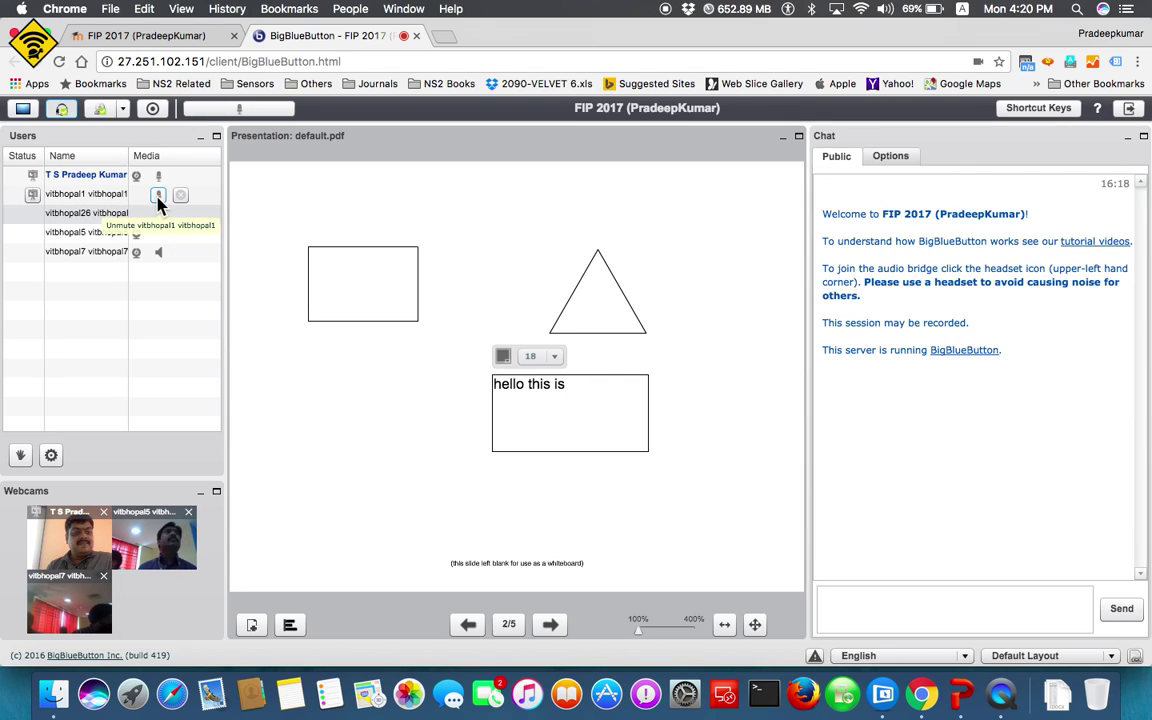
mouse_move(155, 266)
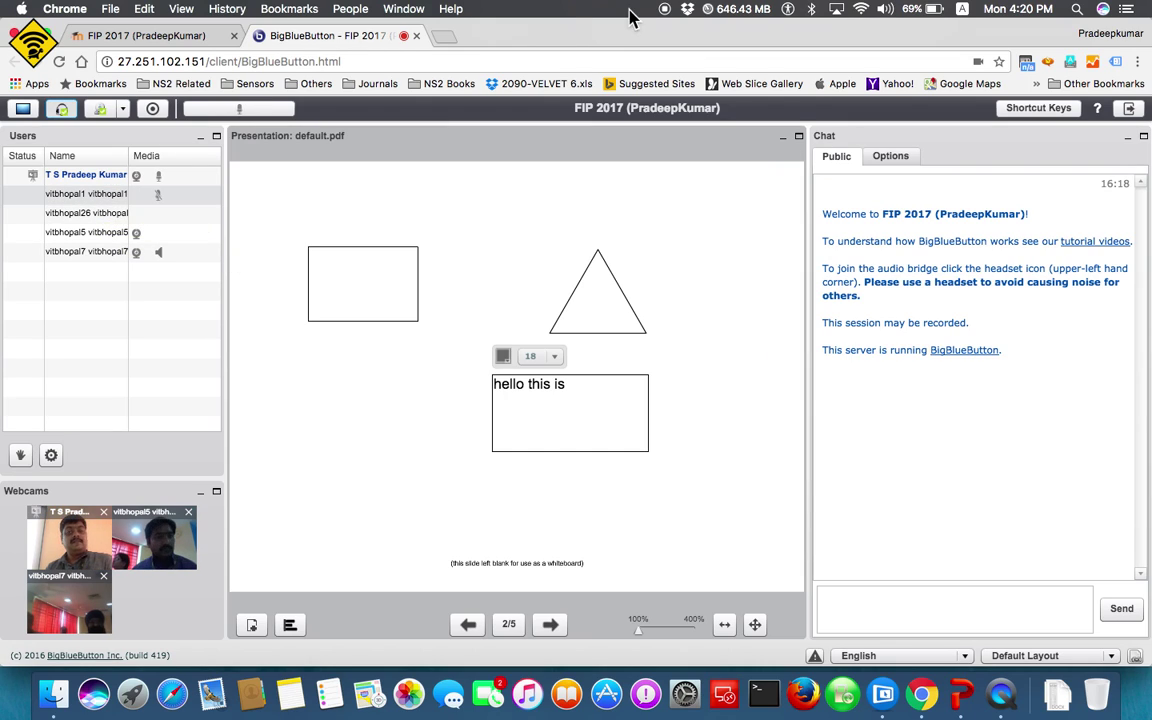
left_click(885, 9, "alt")
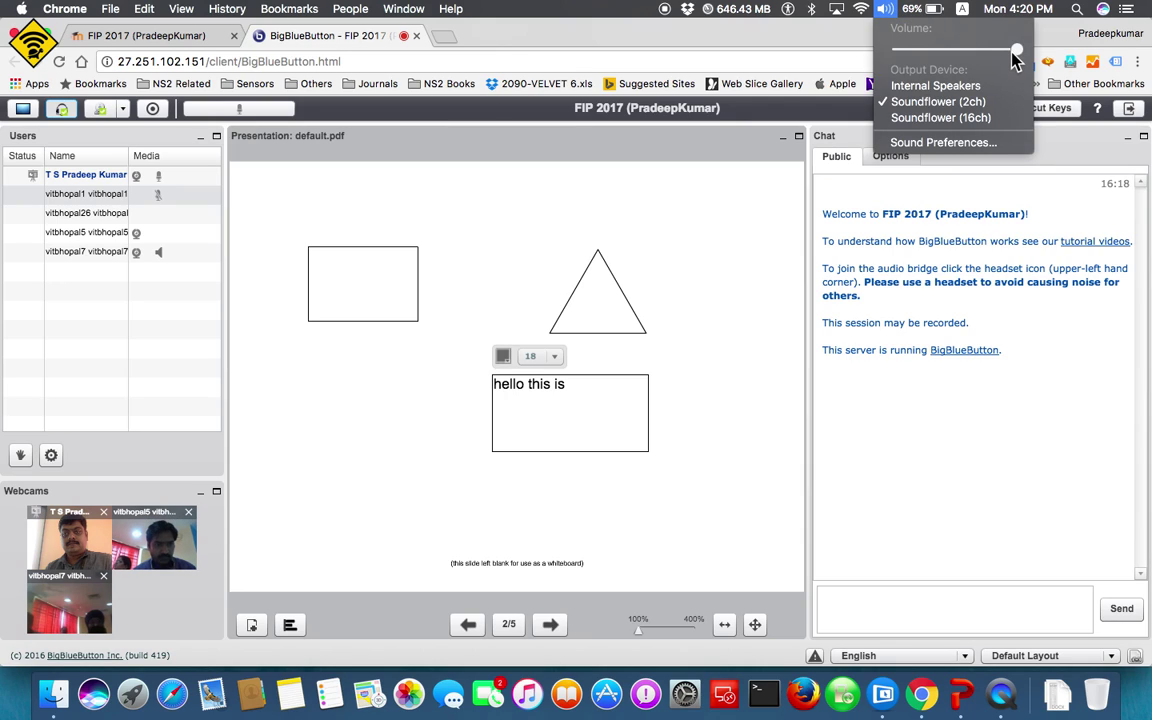
left_click(935, 85)
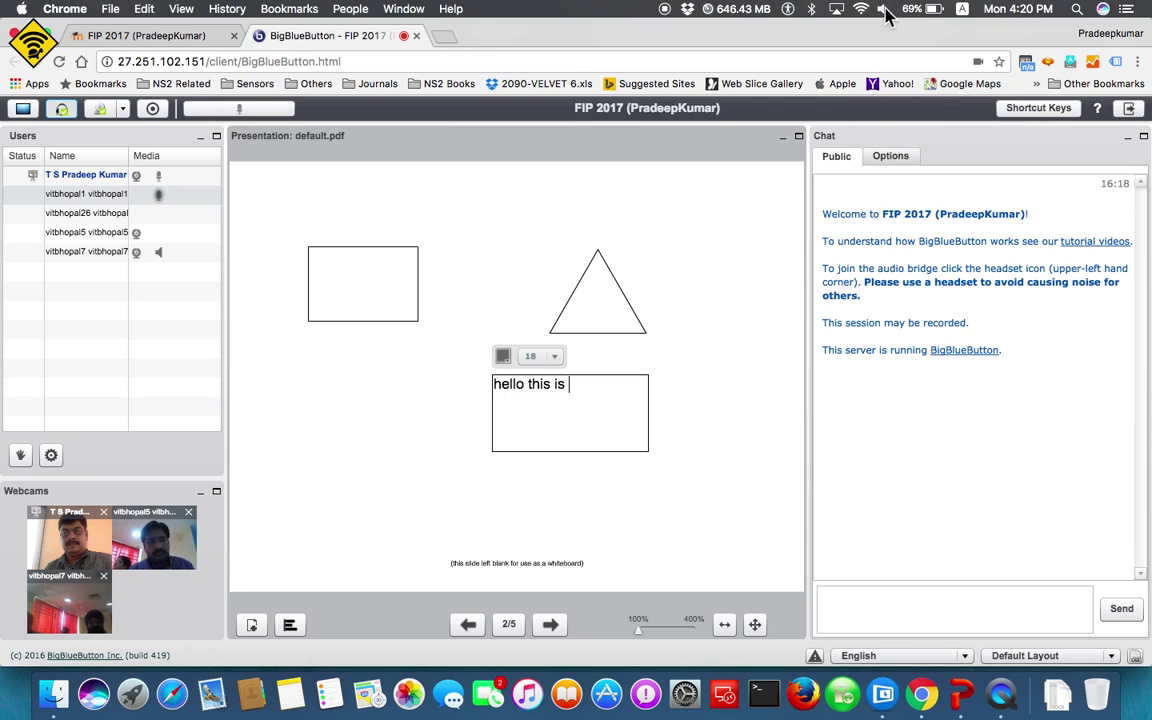
left_click(883, 9, "alt")
left_click_drag(898, 48, 1036, 67)
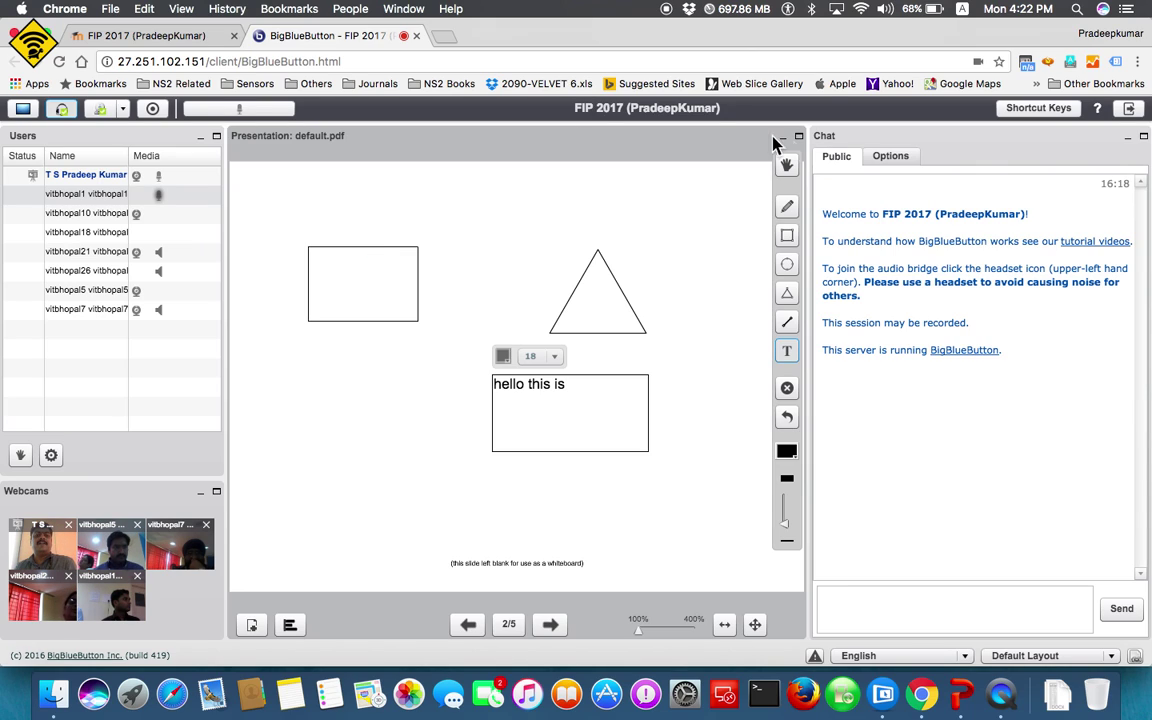
mouse_move(540, 177)
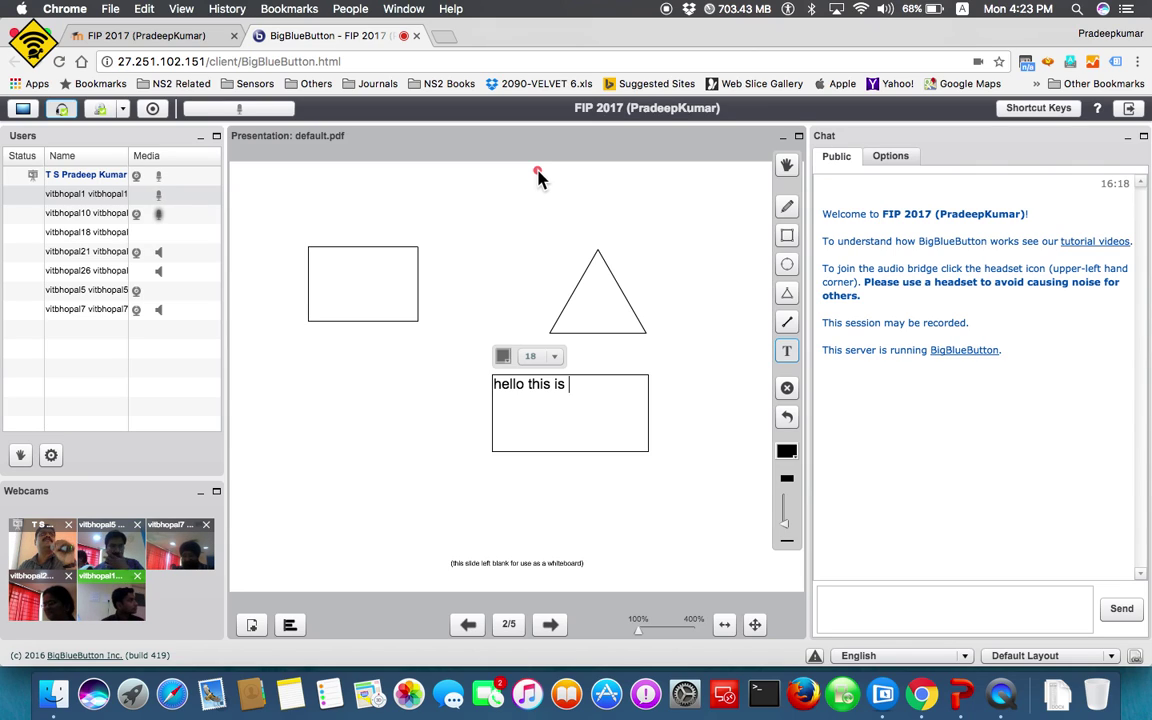
- Leave the BigBlueButton meeting and end the FIP 2017 conference session from Moodle
left_click(417, 35)
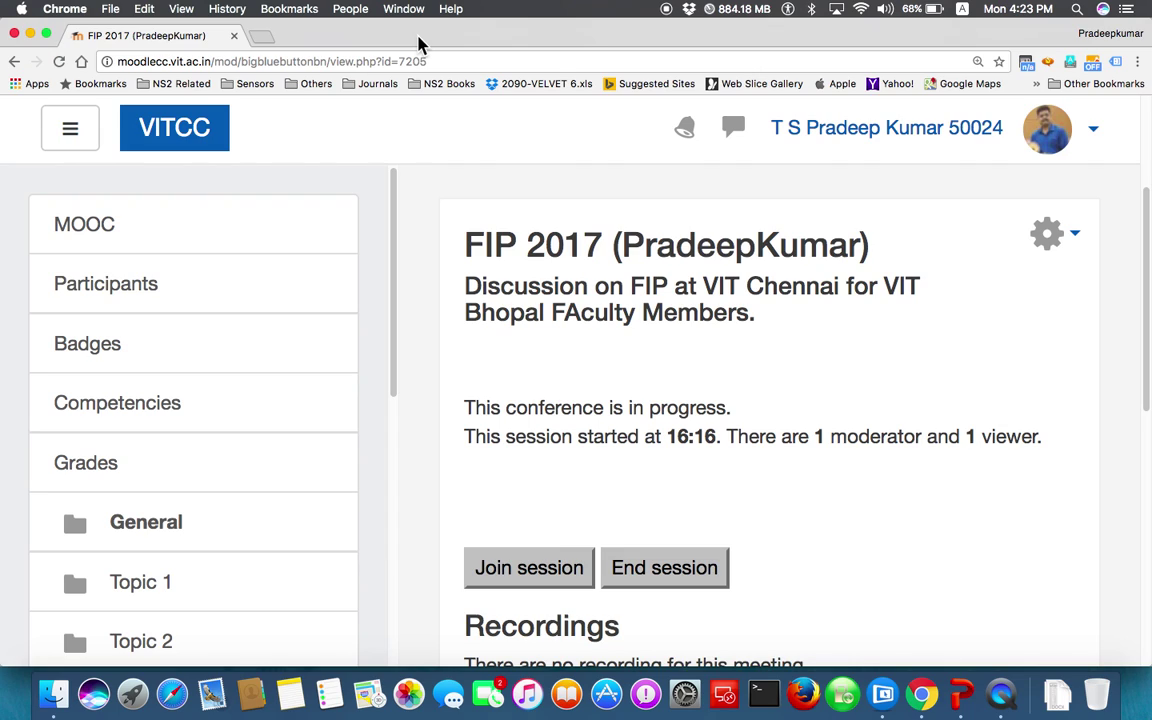
left_click(665, 568)
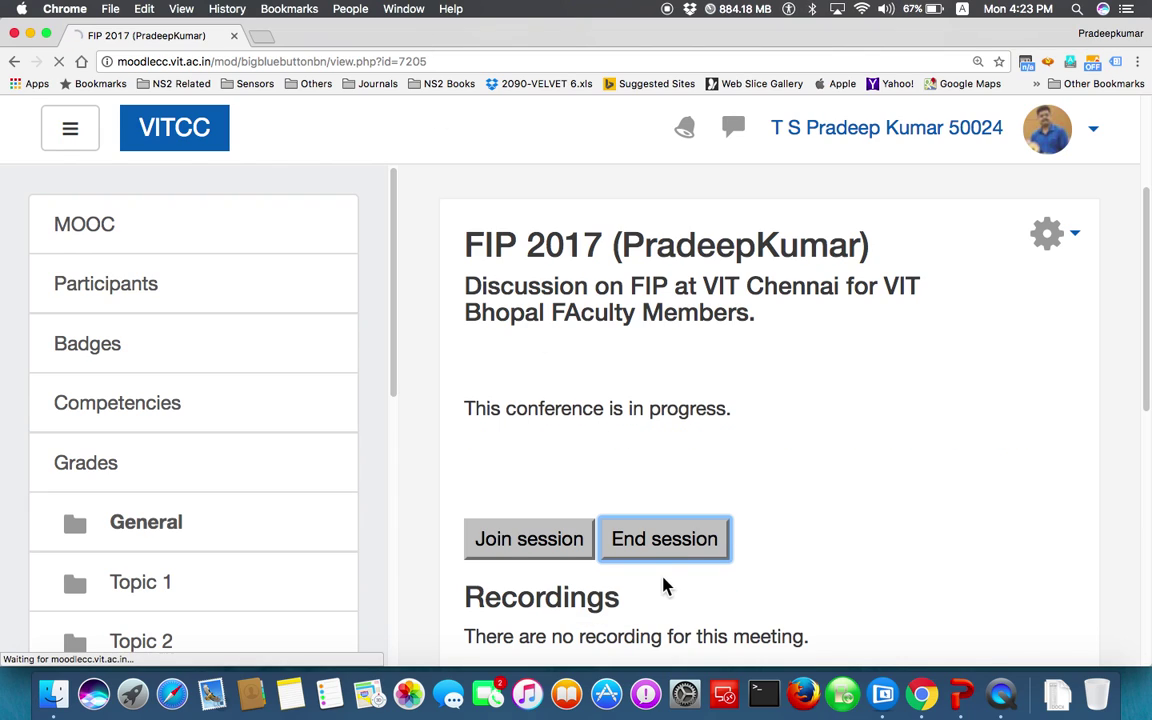